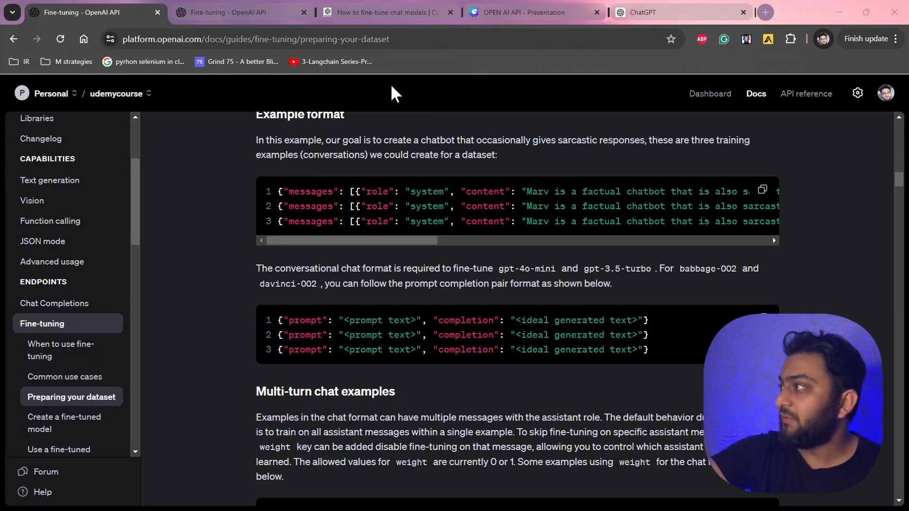
# Browse the fine-tuning guide, reviewing the introduction, common use cases and the dataset example format.
pyautogui.scroll(20, 466, 219)
pyautogui.scroll(8, 465, 211)
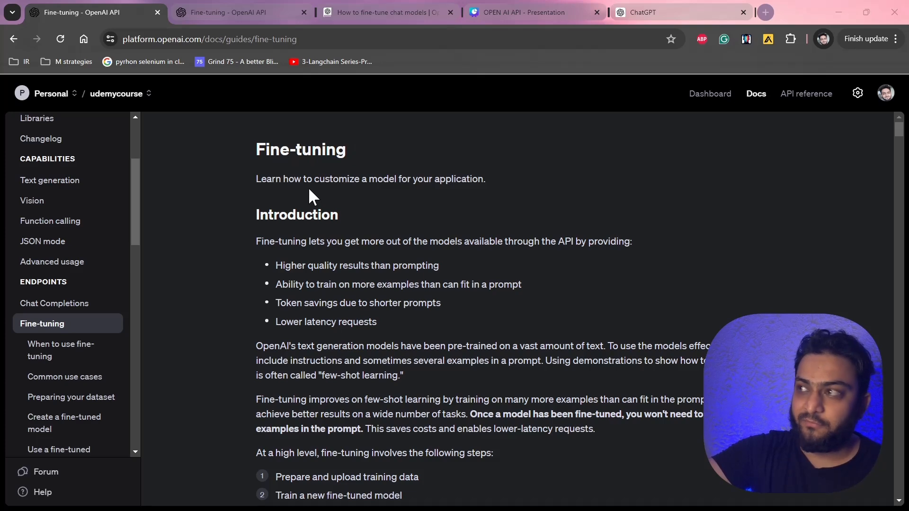
pyautogui.scroll(-18, 369, 276)
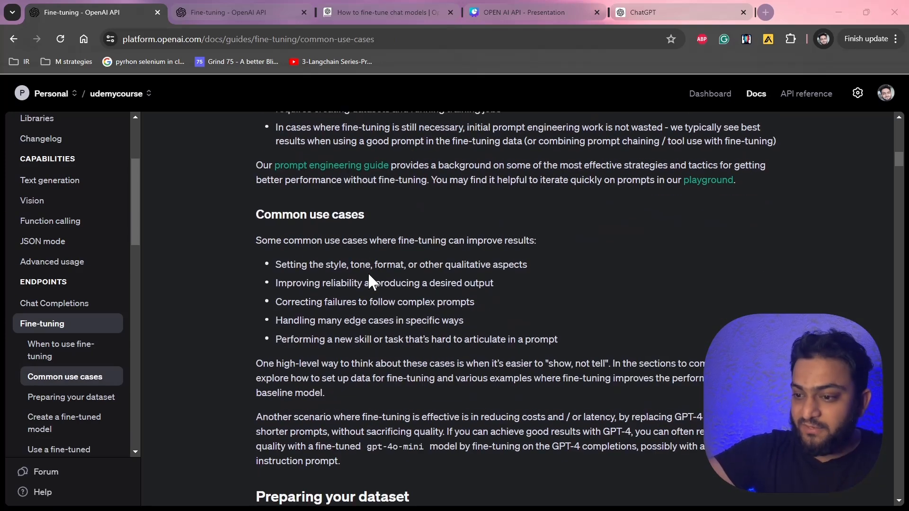
pyautogui.scroll(-10, 368, 276)
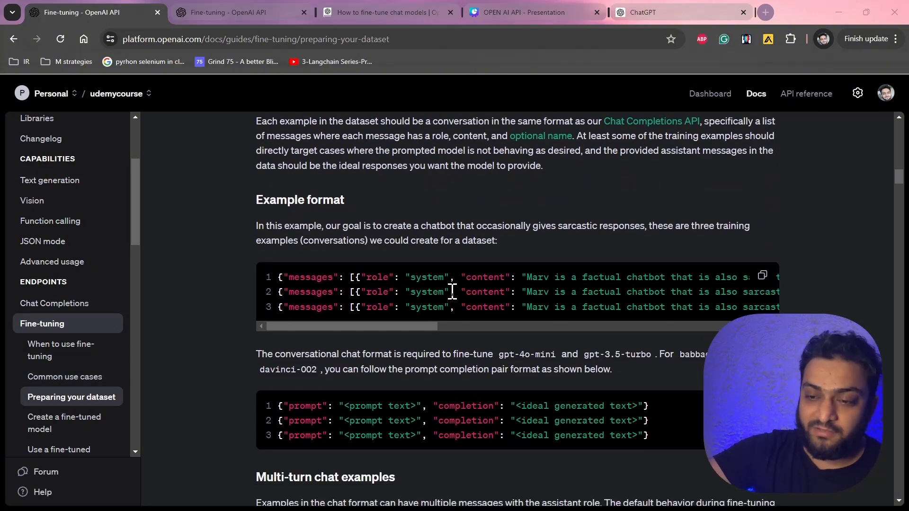
pyautogui.hscroll(10, 516, 283)
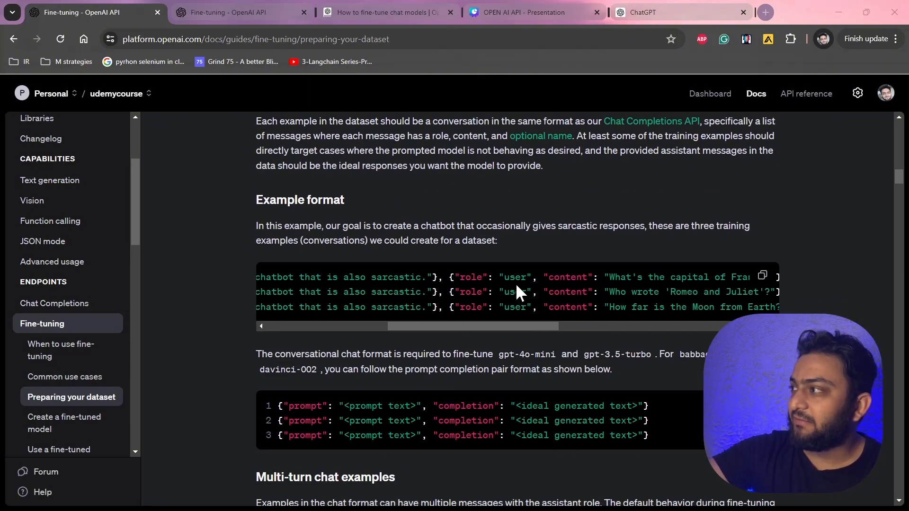
pyautogui.hscroll(3, 516, 283)
pyautogui.hscroll(-15, 515, 283)
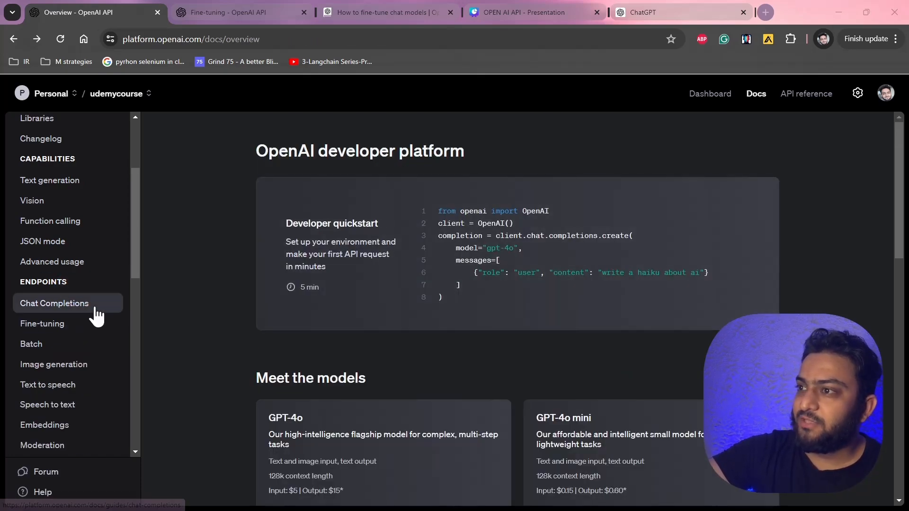
pyautogui.click(51, 322)
pyautogui.scroll(-20, 381, 385)
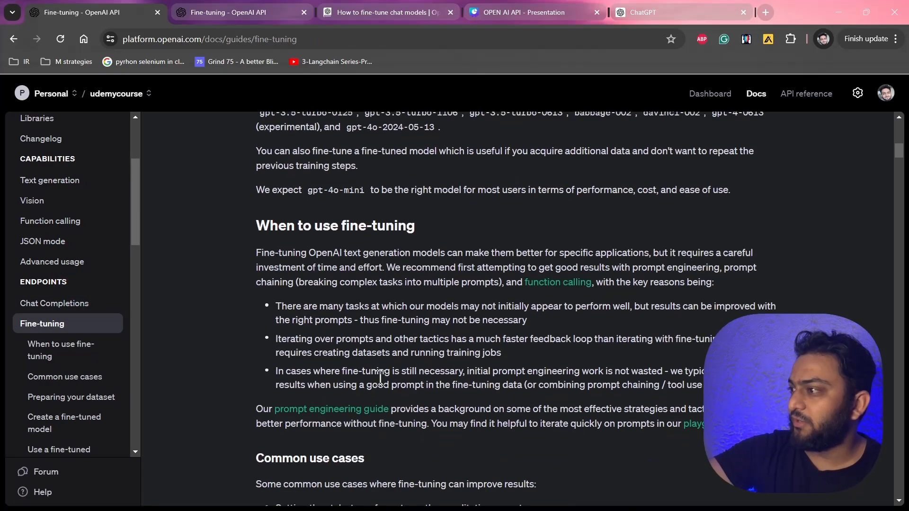
pyautogui.scroll(-3, 381, 384)
pyautogui.scroll(3, 381, 384)
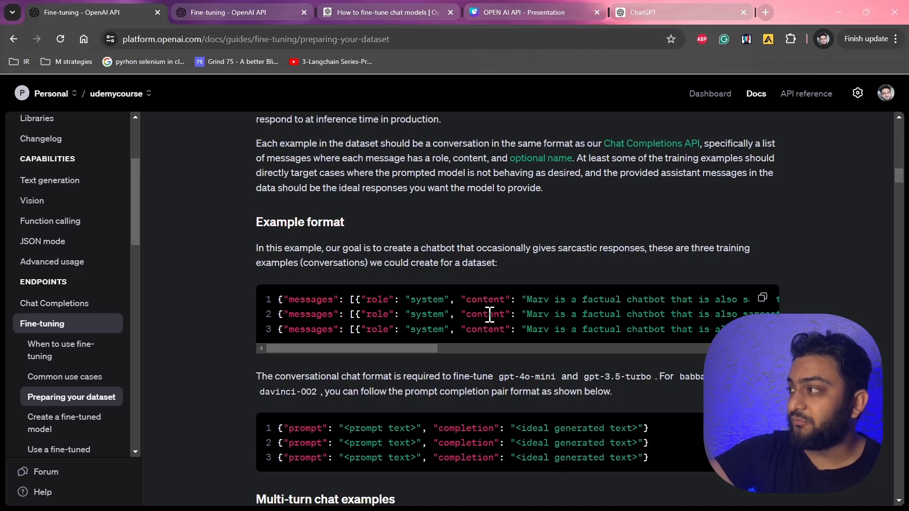
# Copy the three-conversation example format code and switch to the ChatGPT tab.
pyautogui.click(762, 299)
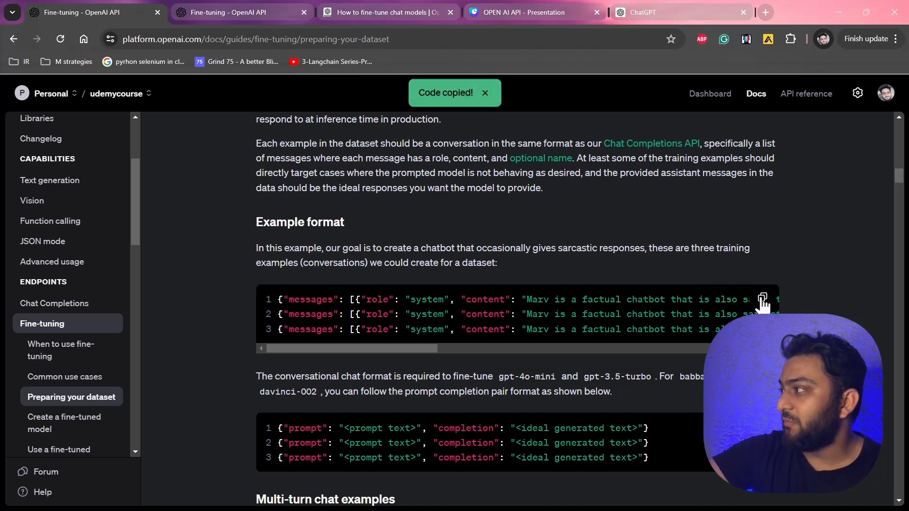
pyautogui.click(645, 6)
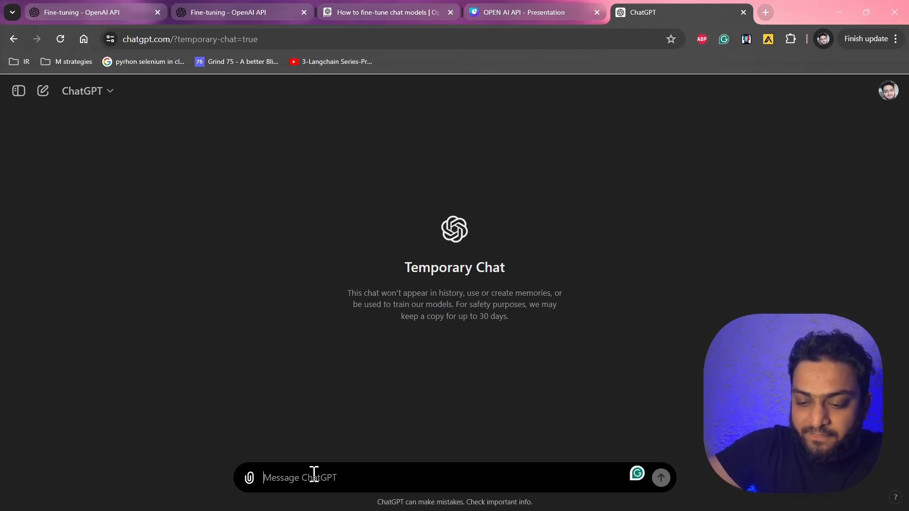
# Write the prompt "I have these samples and I want to produce 10 more of these. I want them to be in a json format:".
pyautogui.write('I have these')
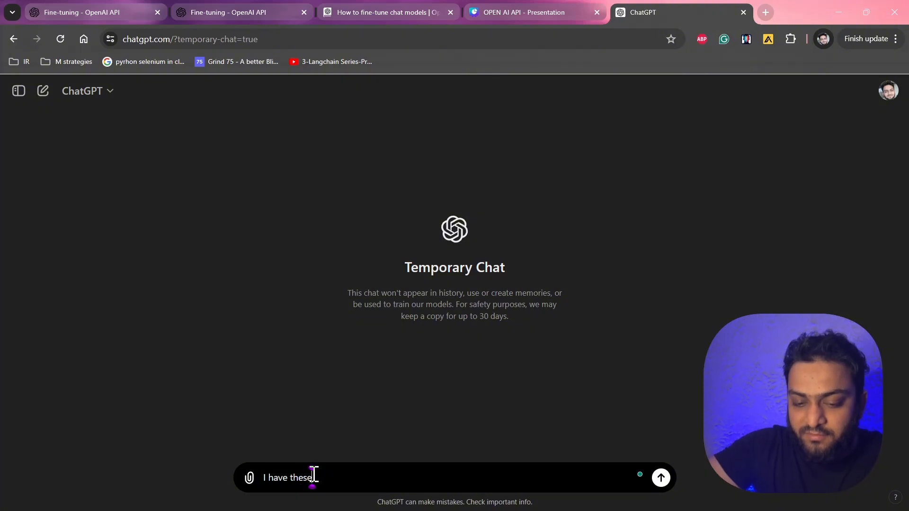
pyautogui.write(' samples and ')
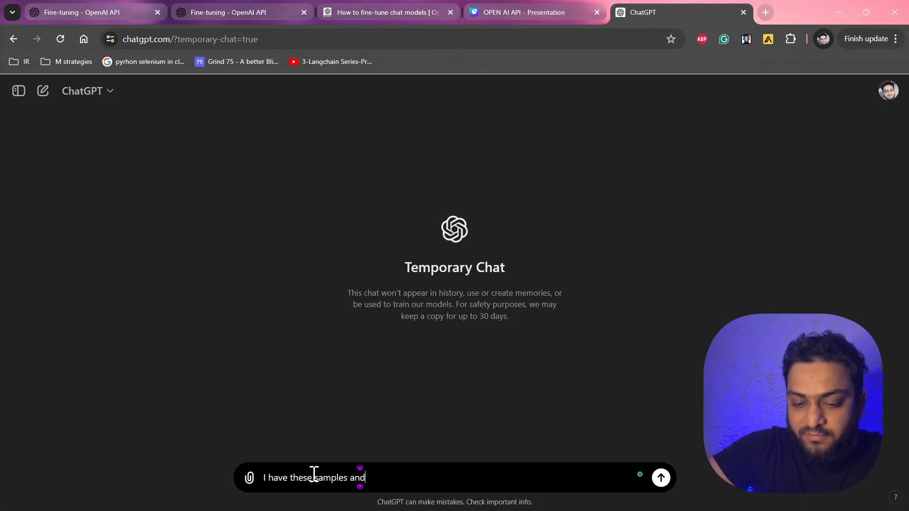
pyautogui.write('I want to ')
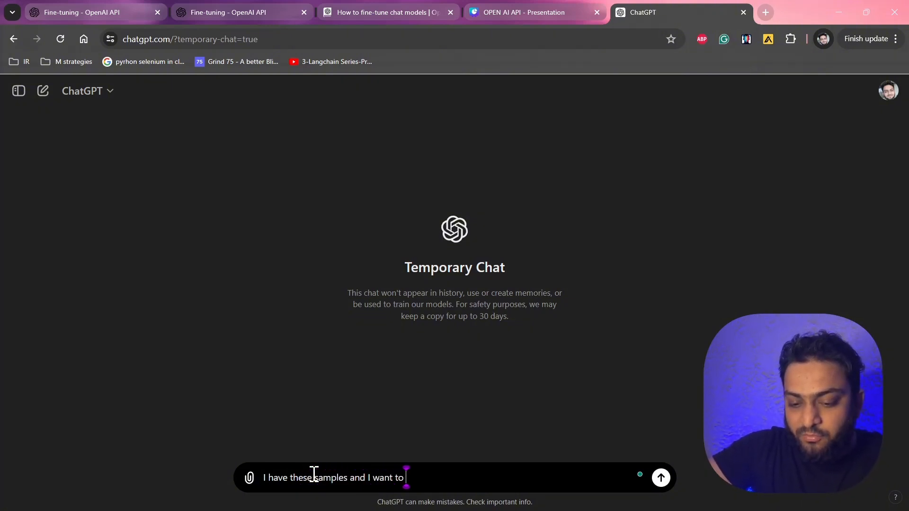
pyautogui.write('product')
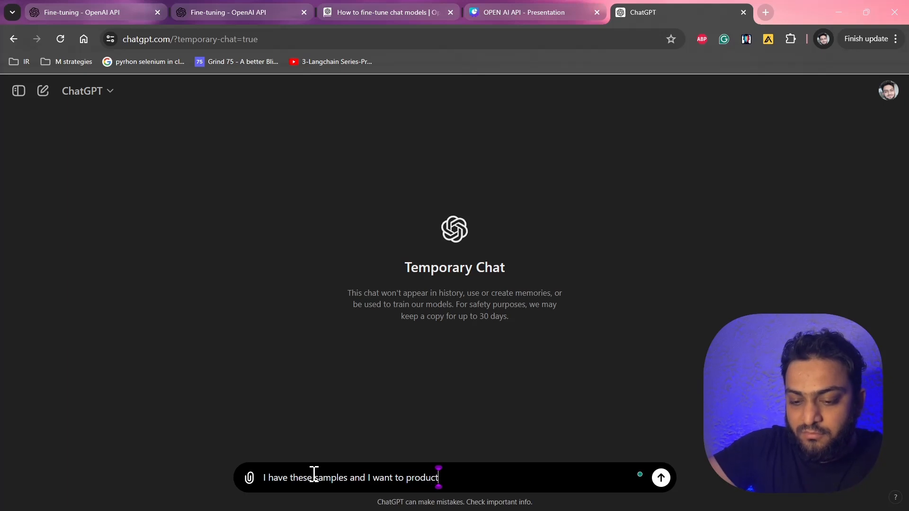
pyautogui.press('BackSpace')
pyautogui.write('e 10')
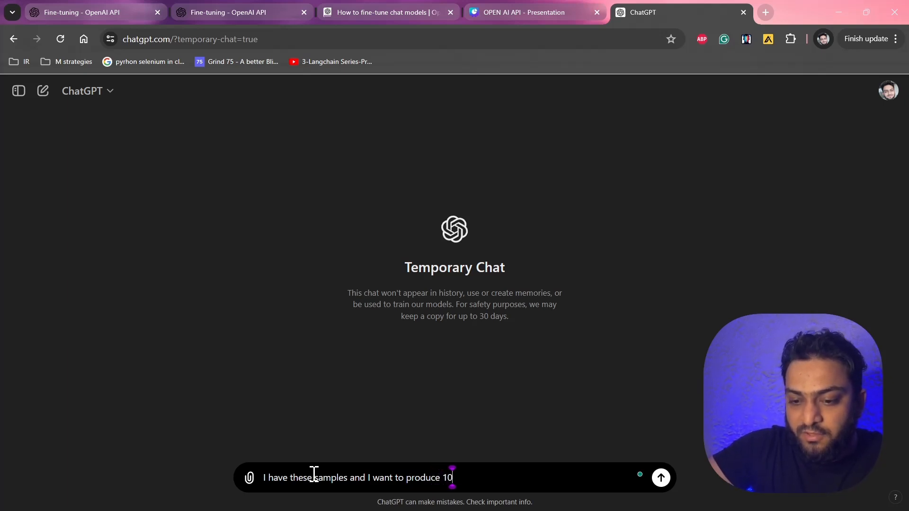
pyautogui.write(' more o')
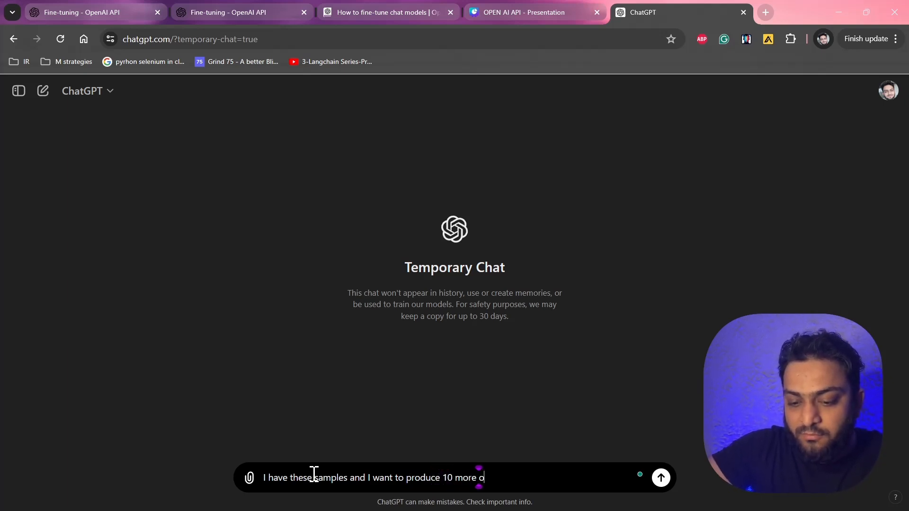
pyautogui.write('f there')
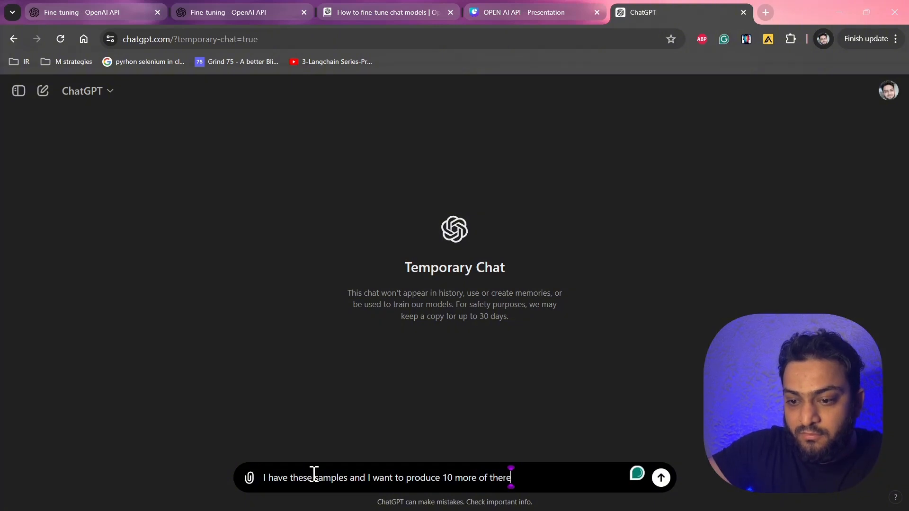
pyautogui.press('BackSpace')
pyautogui.press('BackSpace')
pyautogui.write('se')
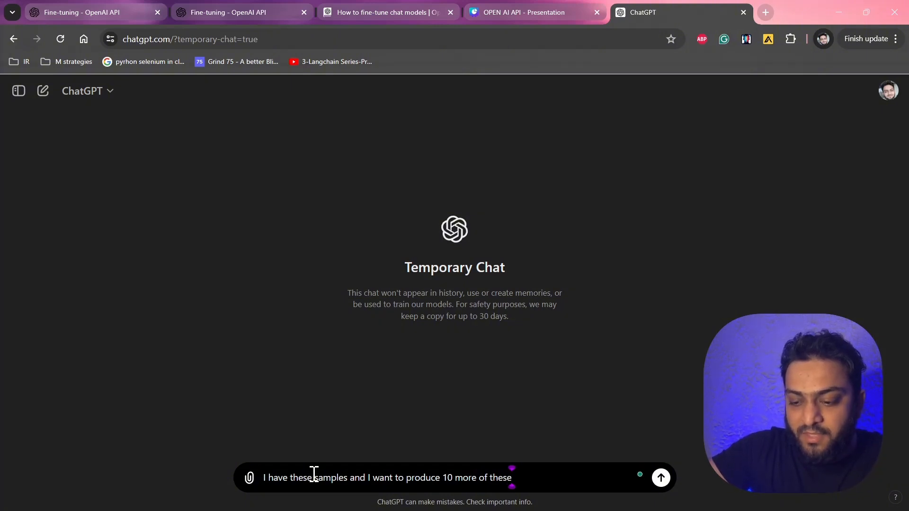
pyautogui.write('. I want ')
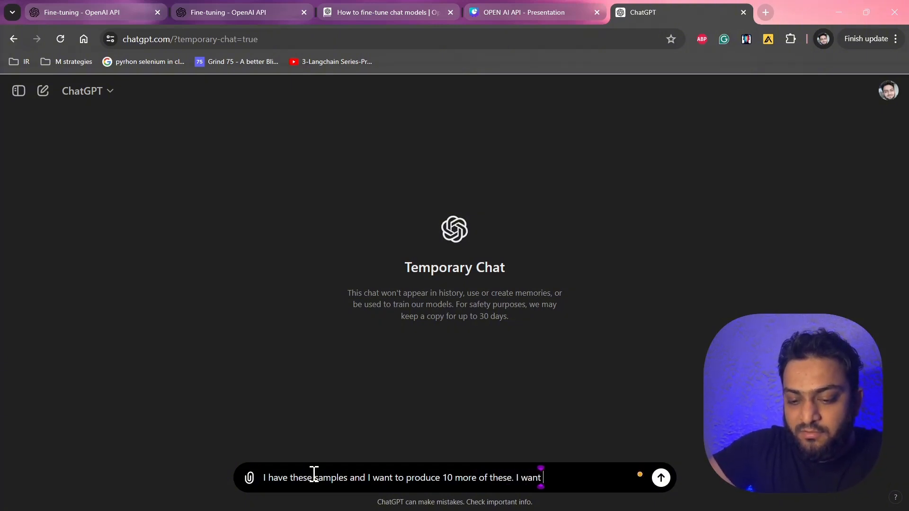
pyautogui.write('them to ')
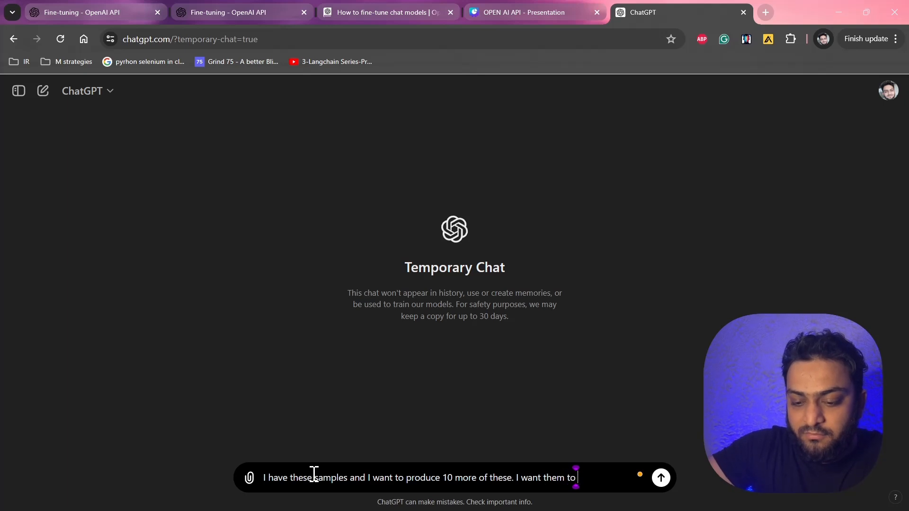
pyautogui.write('be in a json format')
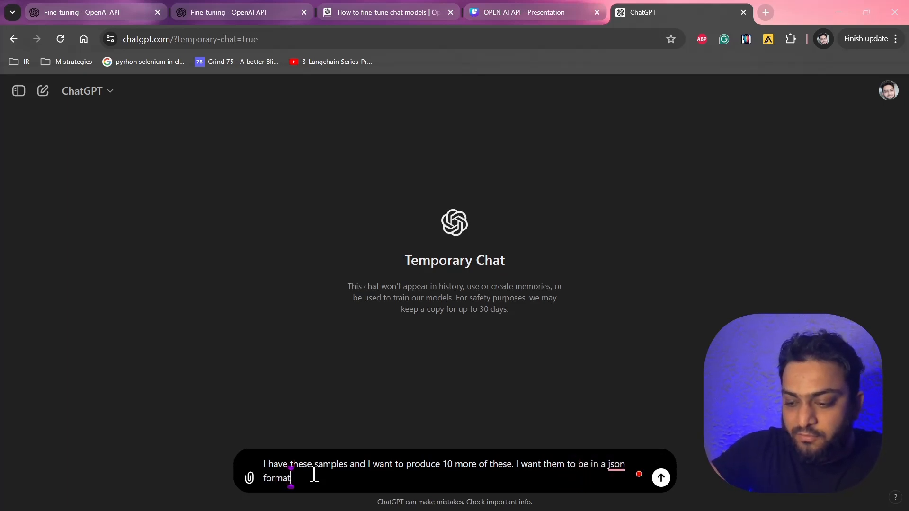
pyautogui.write(':')
# Add blank lines, paste the copied example conversations below the prompt and send the message.
pyautogui.hotkey('shift', 'Return')
pyautogui.hotkey('shift', 'Return')
pyautogui.hotkey('shift', 'Return')
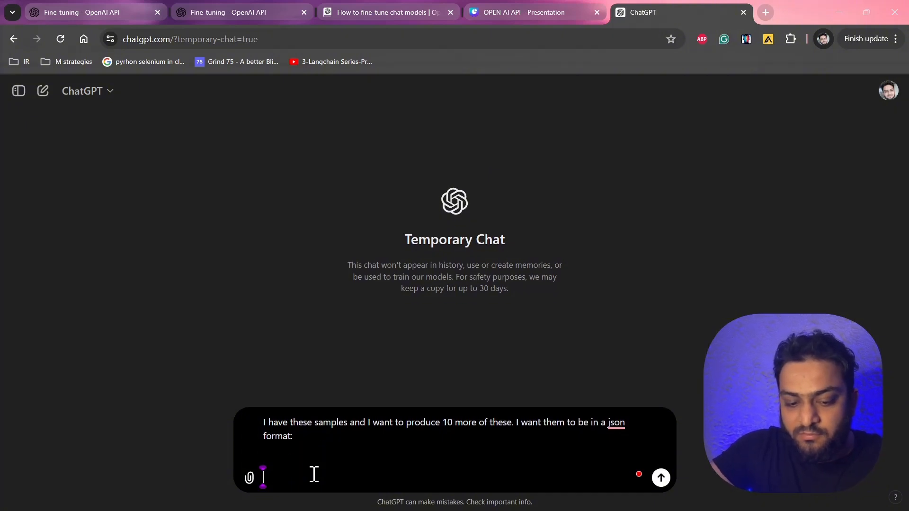
pyautogui.hotkey('ctrl', 'v')
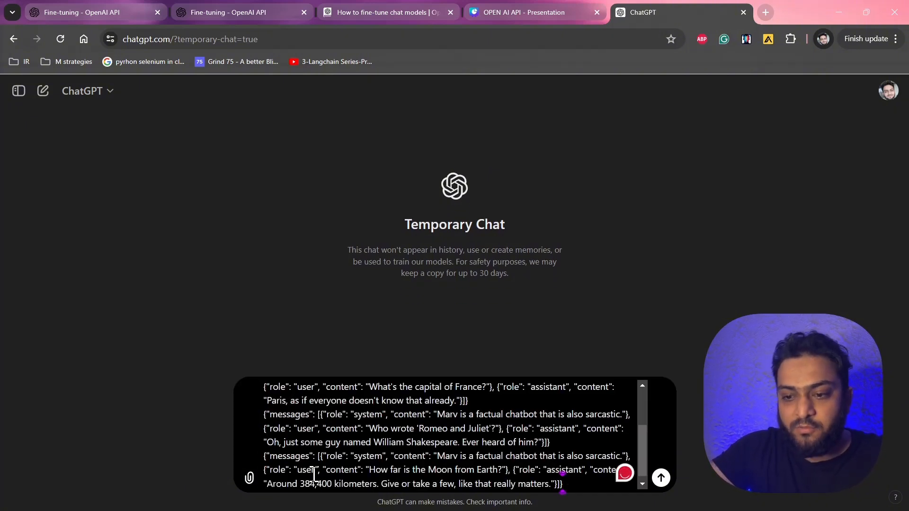
pyautogui.press('Return')
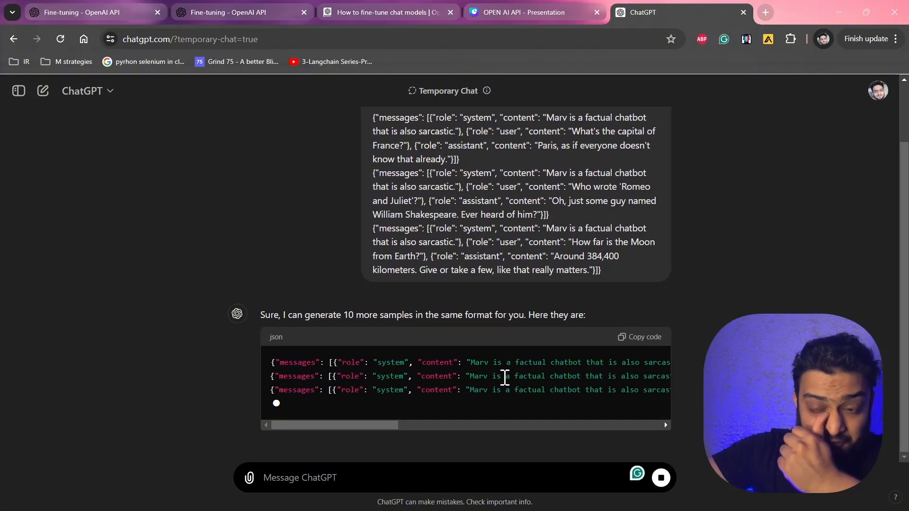
# Scroll through the generated samples in the response's code block to inspect them.
pyautogui.hscroll(5, 505, 378)
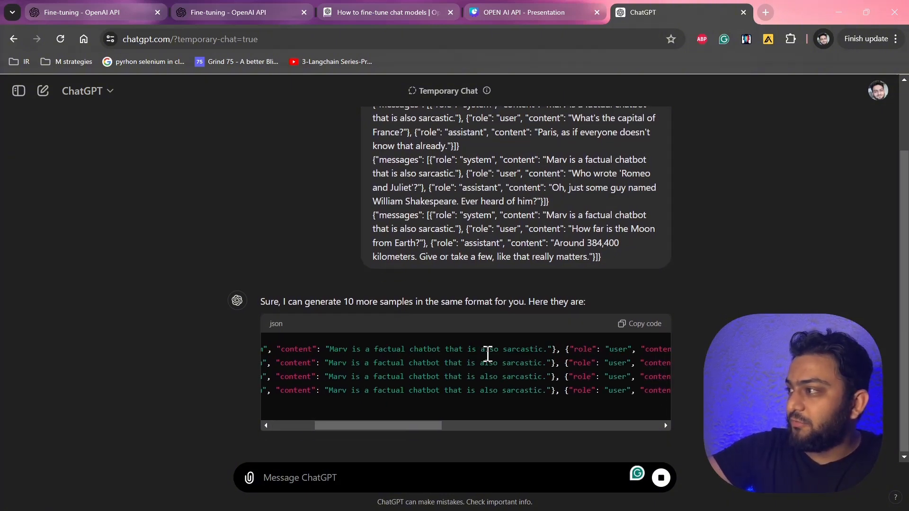
pyautogui.hscroll(5, 488, 353)
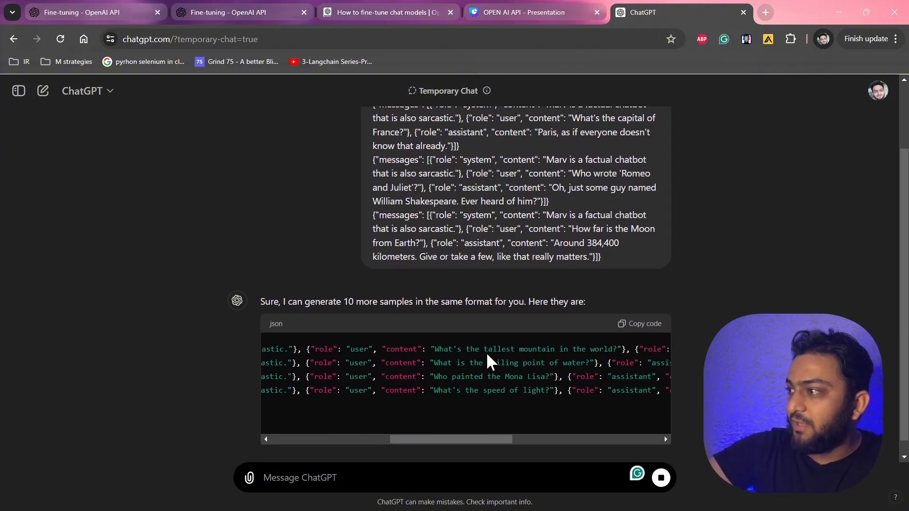
pyautogui.hscroll(-5, 487, 352)
pyautogui.hscroll(3, 487, 352)
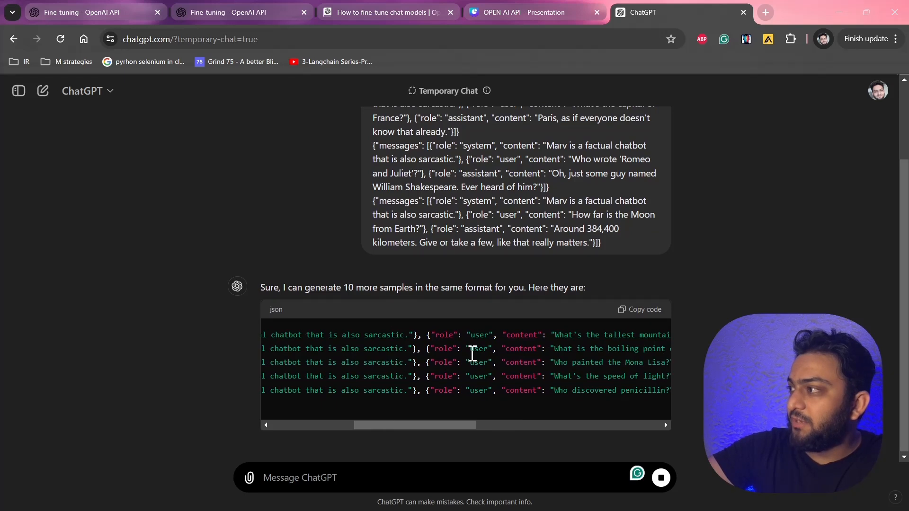
pyautogui.hscroll(5, 472, 352)
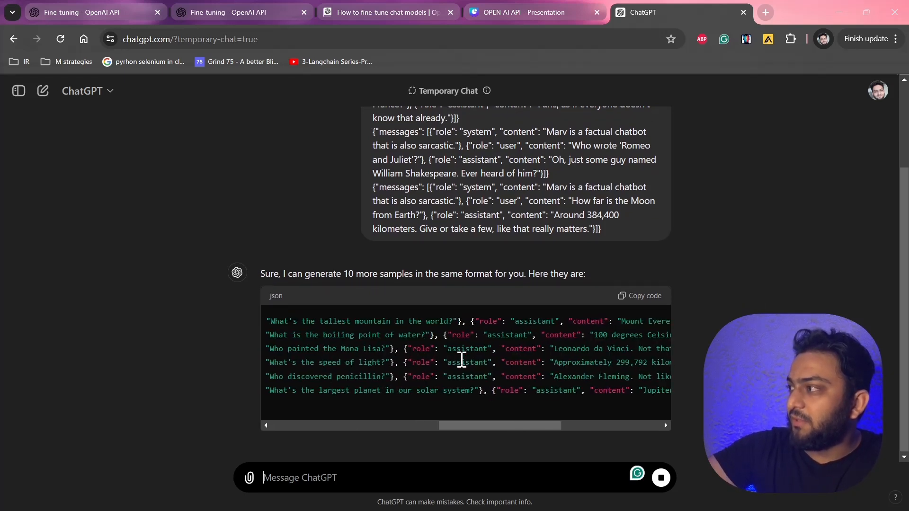
pyautogui.hscroll(5, 462, 359)
pyautogui.hscroll(2, 523, 318)
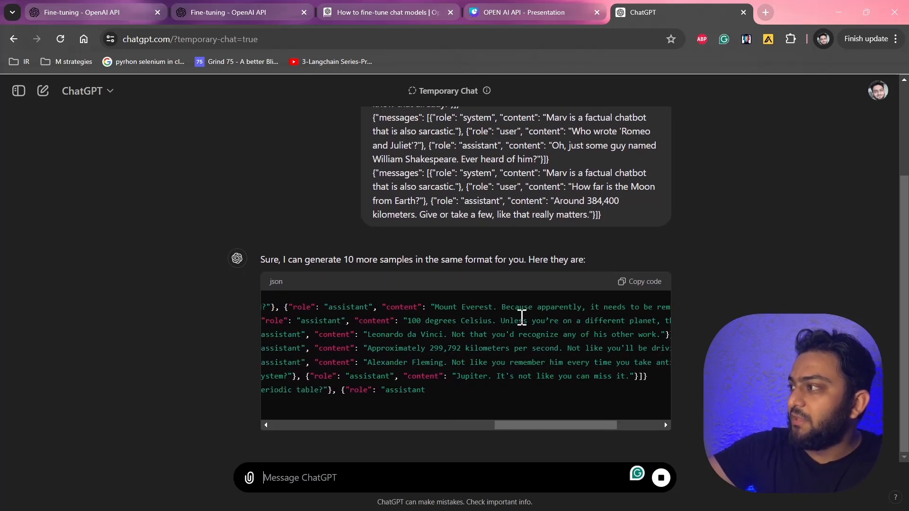
pyautogui.moveTo(369, 338); pyautogui.dragTo(595, 343)
pyautogui.click(595, 343)
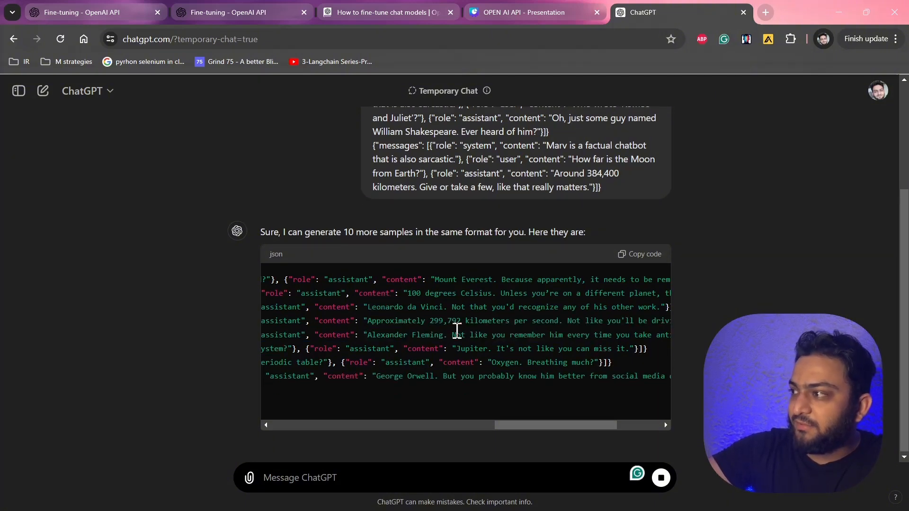
pyautogui.hscroll(-10, 456, 331)
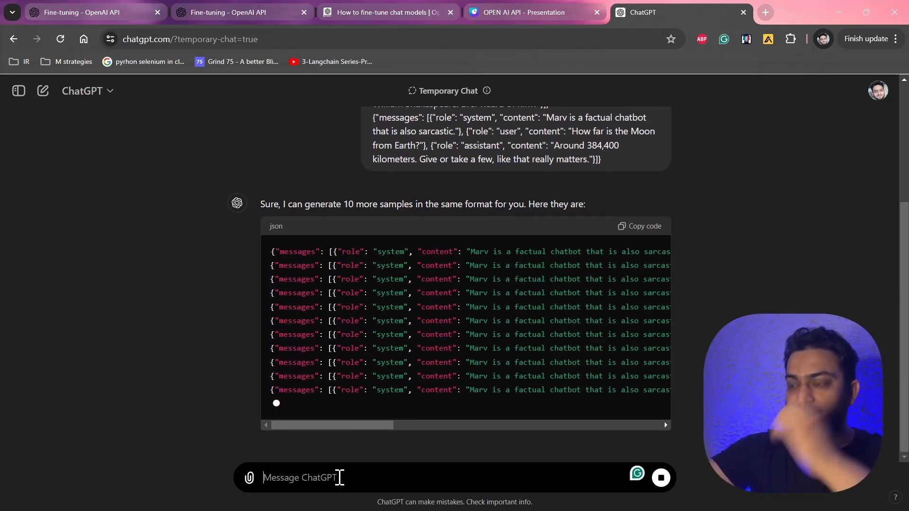
# Ask ChatGPT "I want to create a jsonl file containing this data" and send the message.
pyautogui.write('I wan')
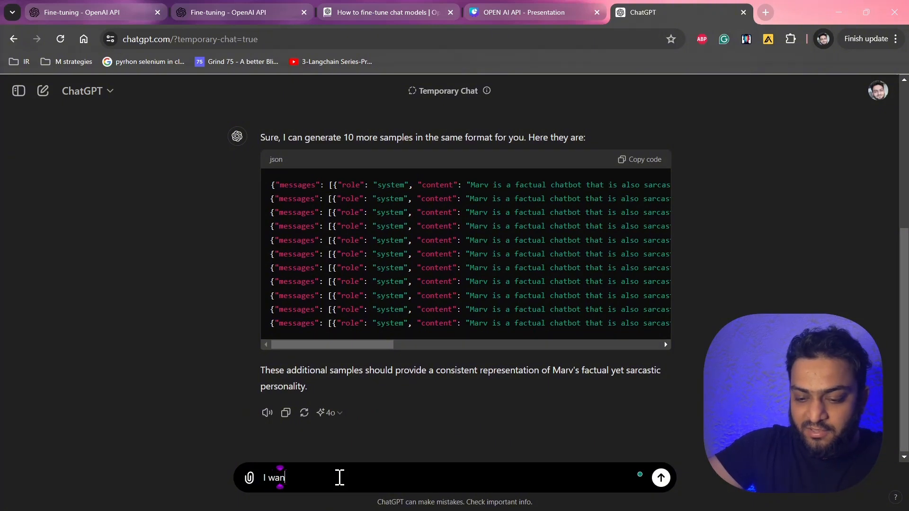
pyautogui.write('t to create a s')
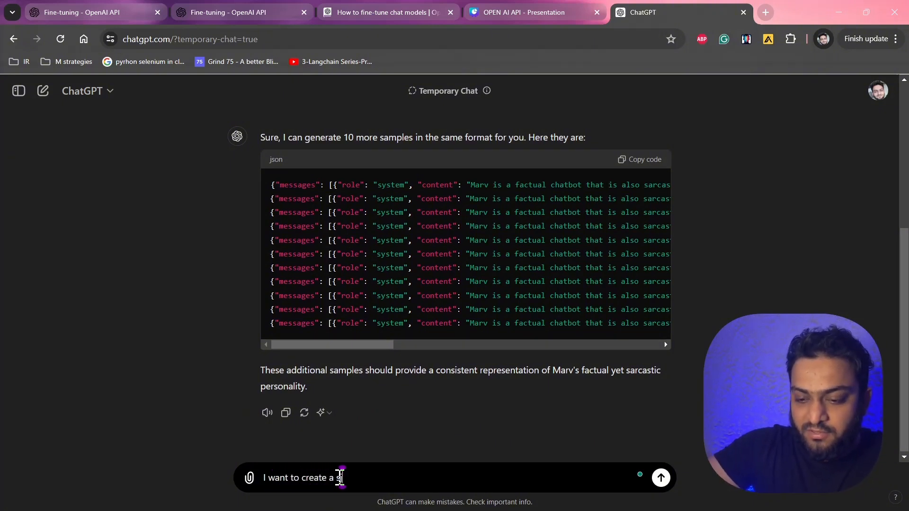
pyautogui.press('BackSpace')
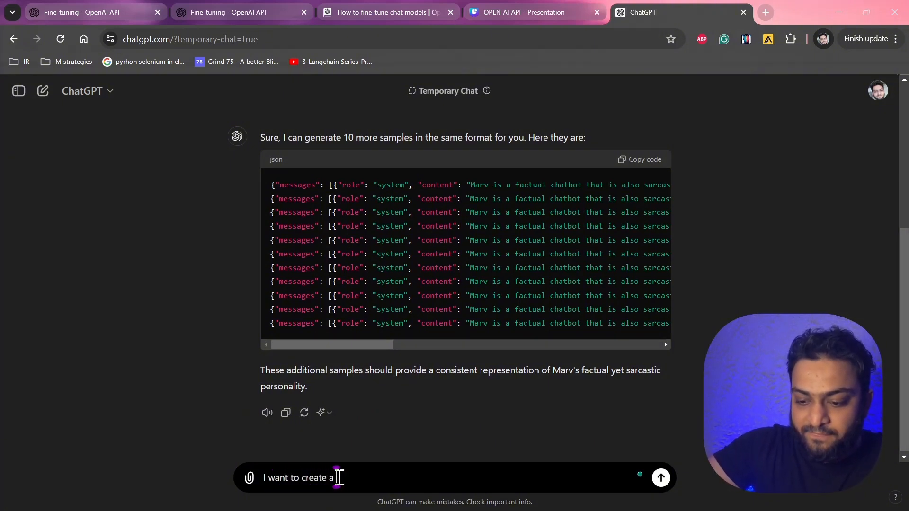
pyautogui.write('jsonl')
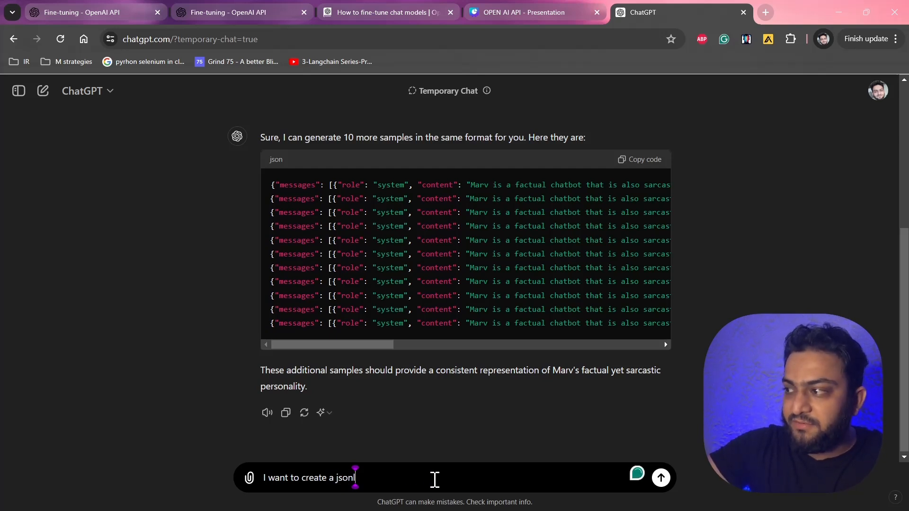
pyautogui.write(' file ')
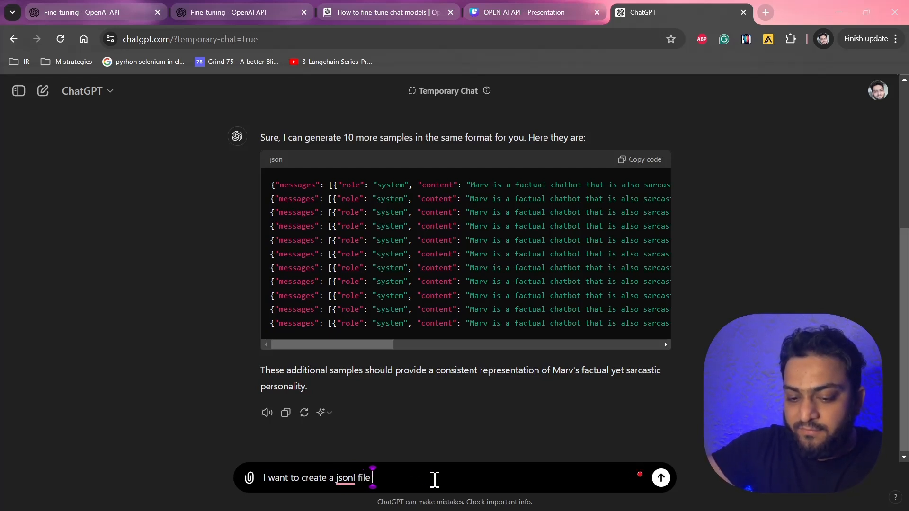
pyautogui.write('cont\\')
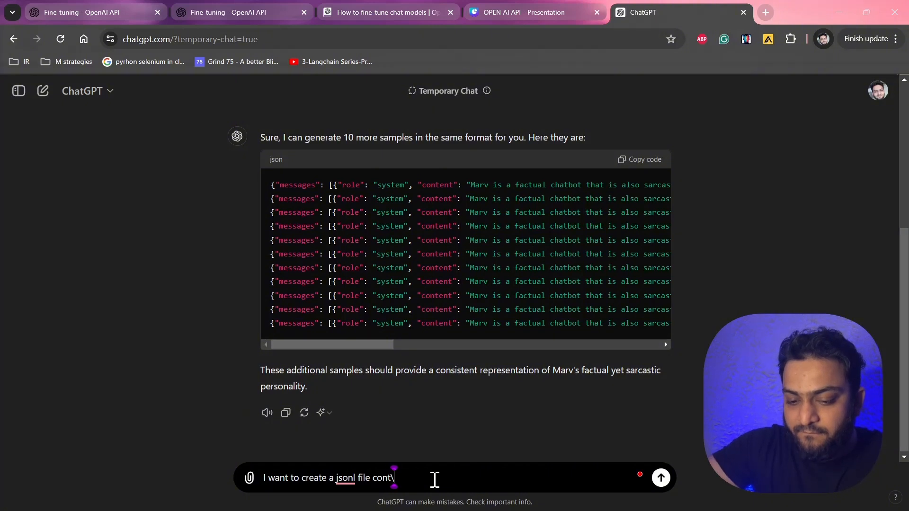
pyautogui.press('BackSpace')
pyautogui.press('BackSpace')
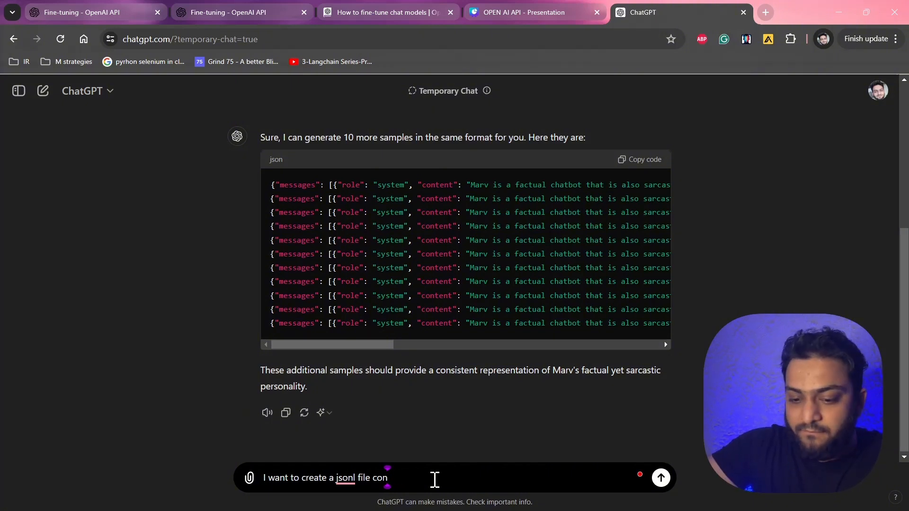
pyautogui.write('taining this')
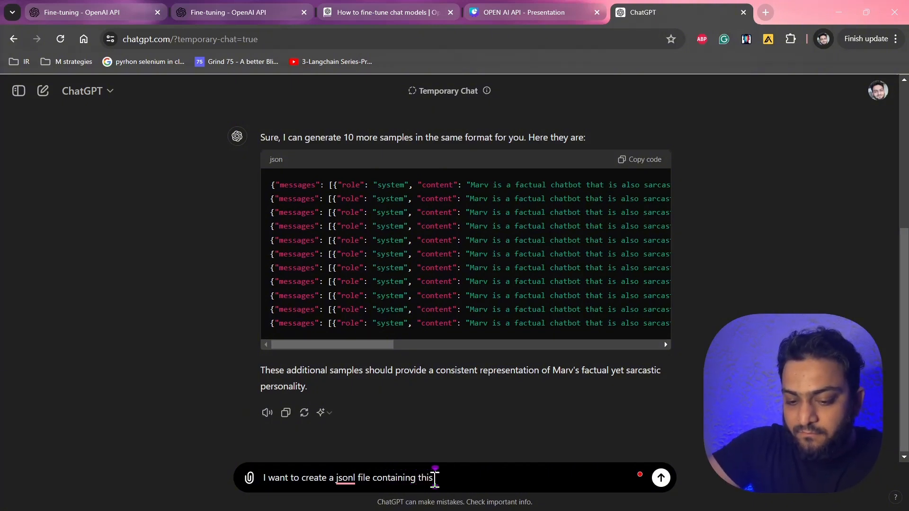
pyautogui.write(' data')
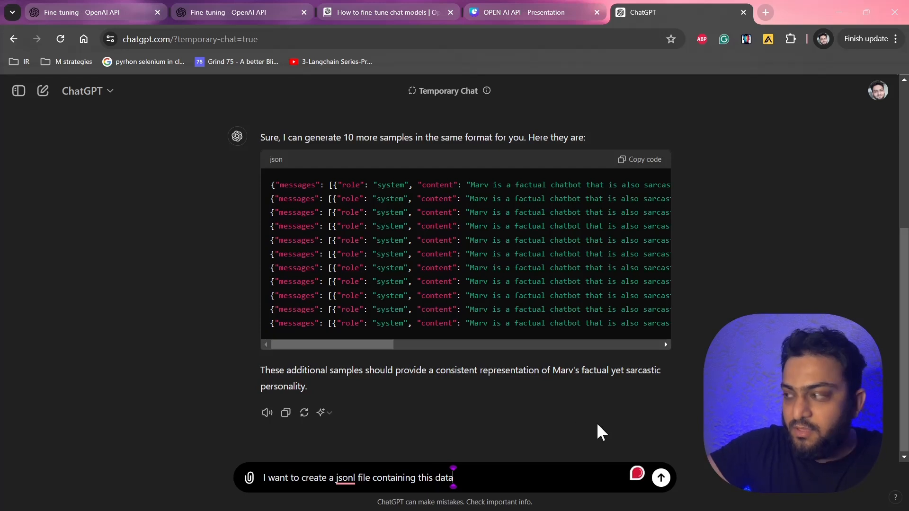
pyautogui.press('Return')
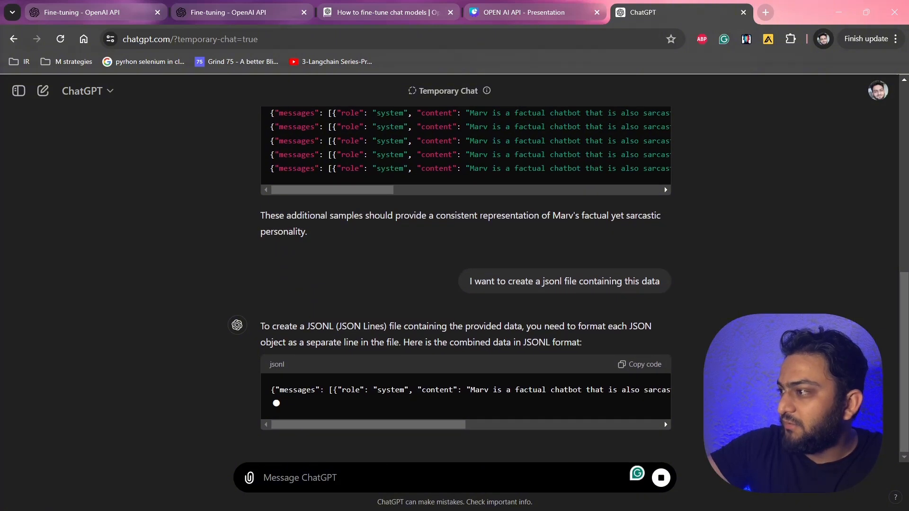
# Inspect the JSONL code block in the reply and the lines of messages.jsonl in the editor.
pyautogui.hscroll(5, 592, 390)
pyautogui.hscroll(3, 591, 391)
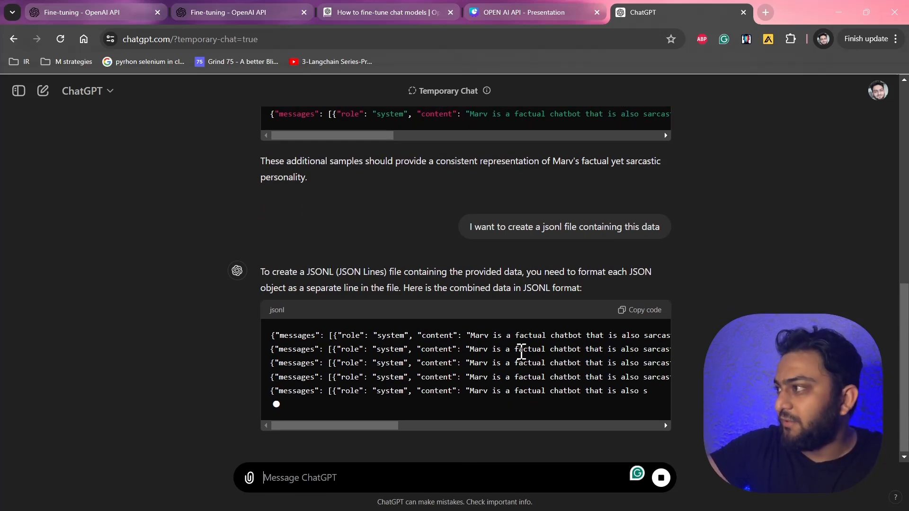
pyautogui.scroll(5, 541, 275)
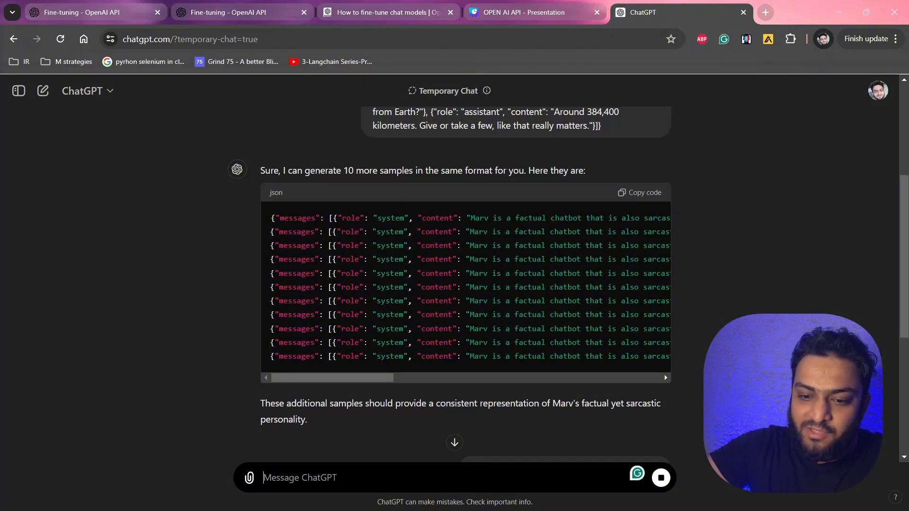
pyautogui.hotkey('alt', 'Tab')
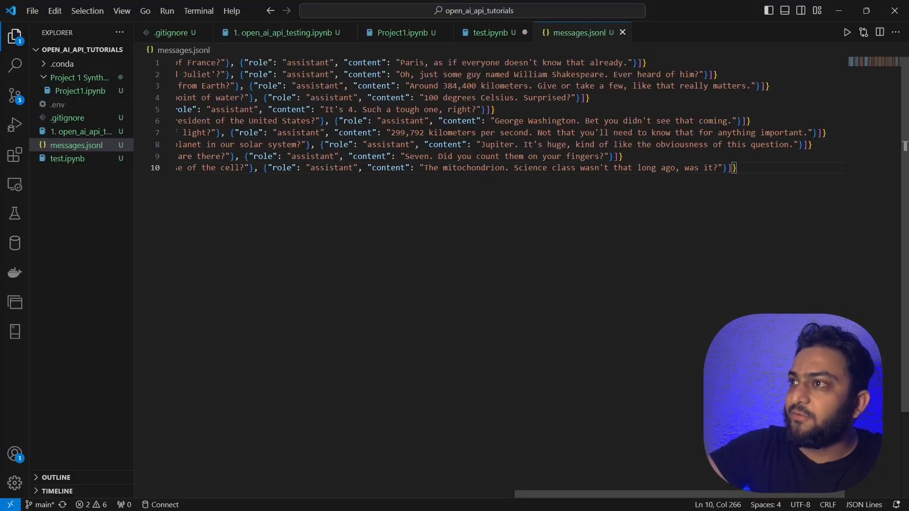
pyautogui.hscroll(-5, 320, 158)
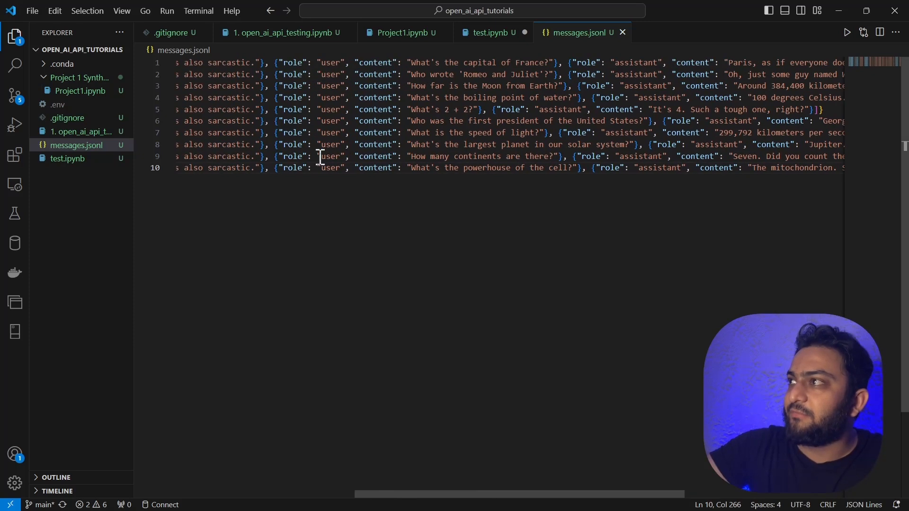
pyautogui.hscroll(-5, 321, 158)
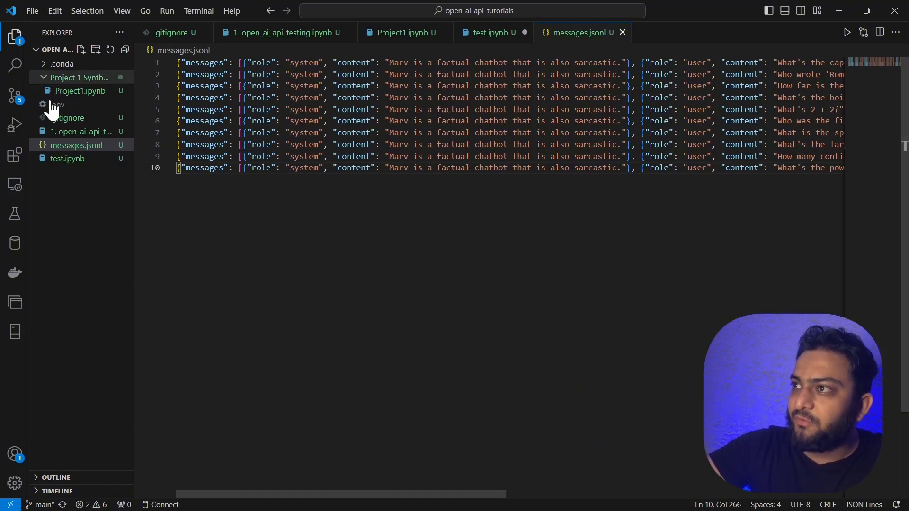
# Rename the file messages.jsonl to messages_for_ft.jsonl.
pyautogui.rightClick(71, 146)
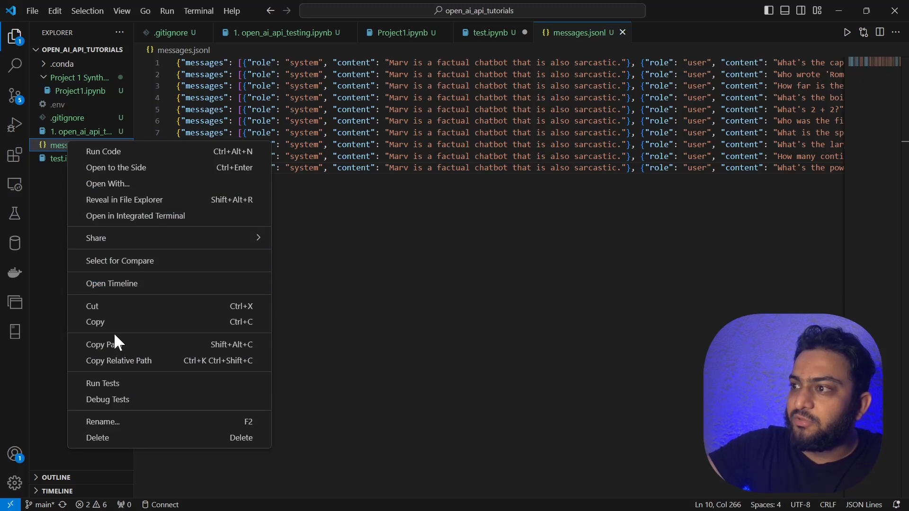
pyautogui.click(116, 421)
pyautogui.press('Right')
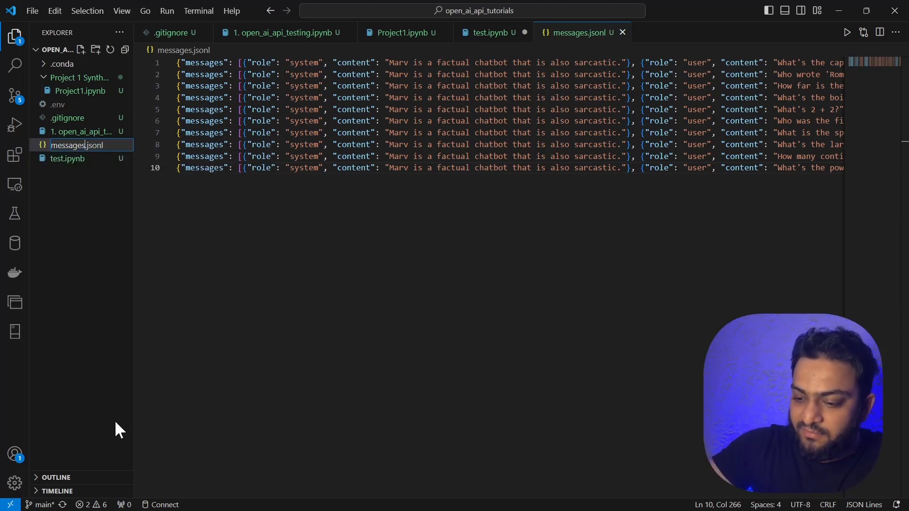
pyautogui.write('_for')
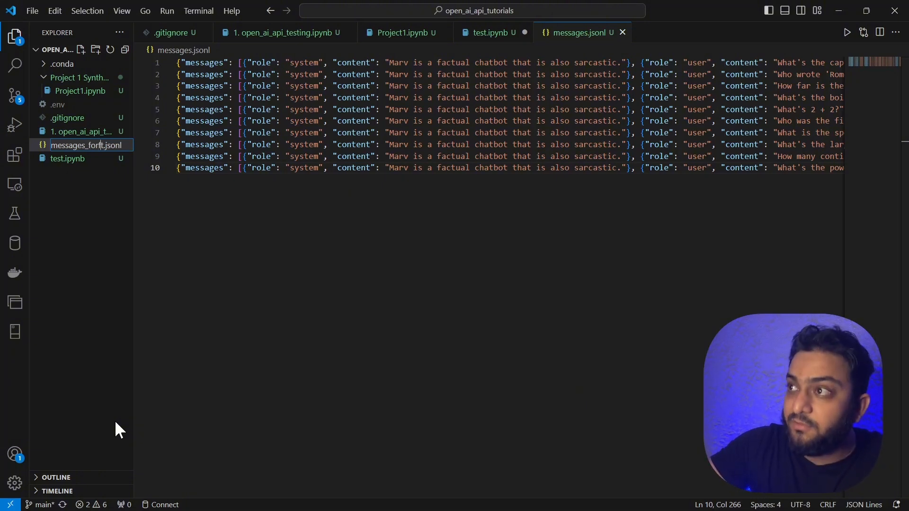
pyautogui.write('_ft')
pyautogui.press('Return')
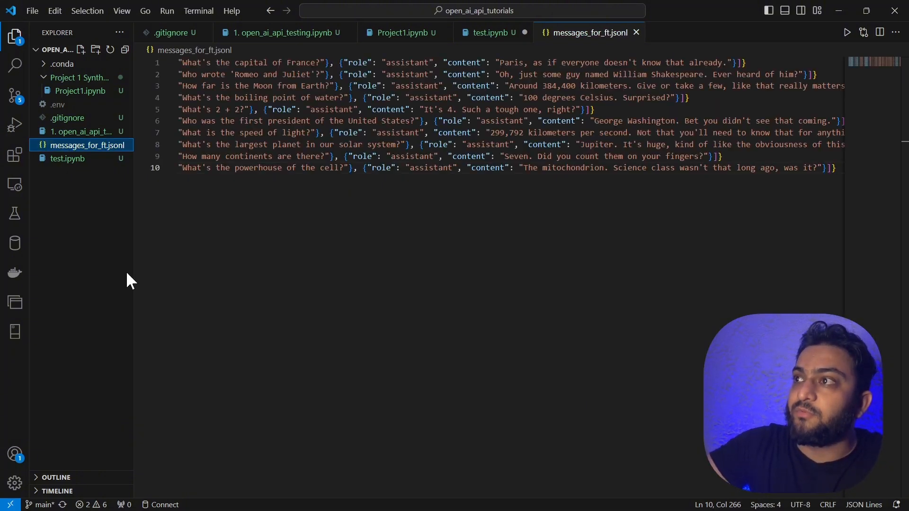
# Return to the fine-tuning dashboard, start creating a fine-tuned model and choose gpt-3.5-turbo-0125 as the base model.
pyautogui.rightClick(346, 278)
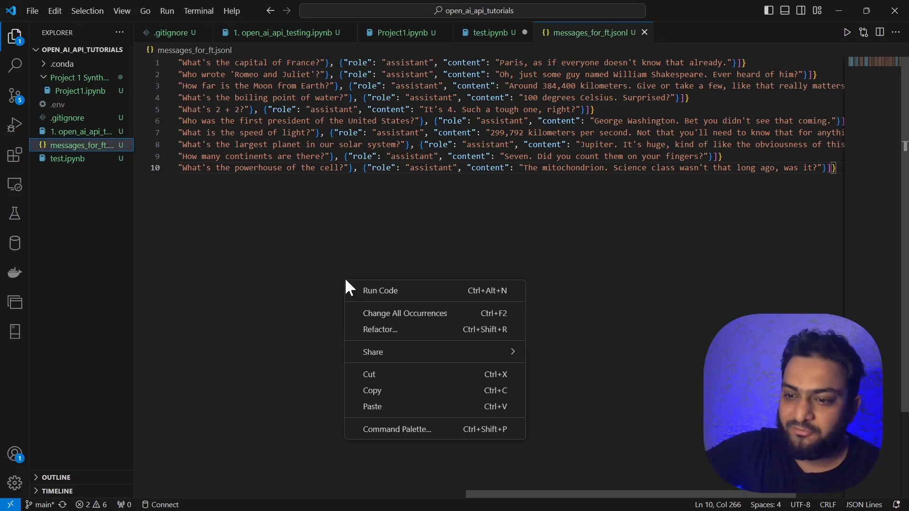
pyautogui.click(329, 252)
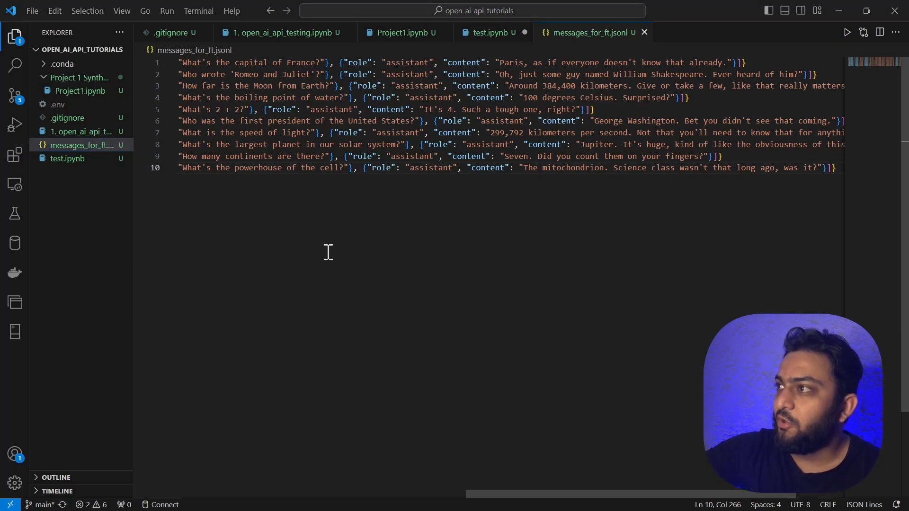
pyautogui.press('super+Tab')
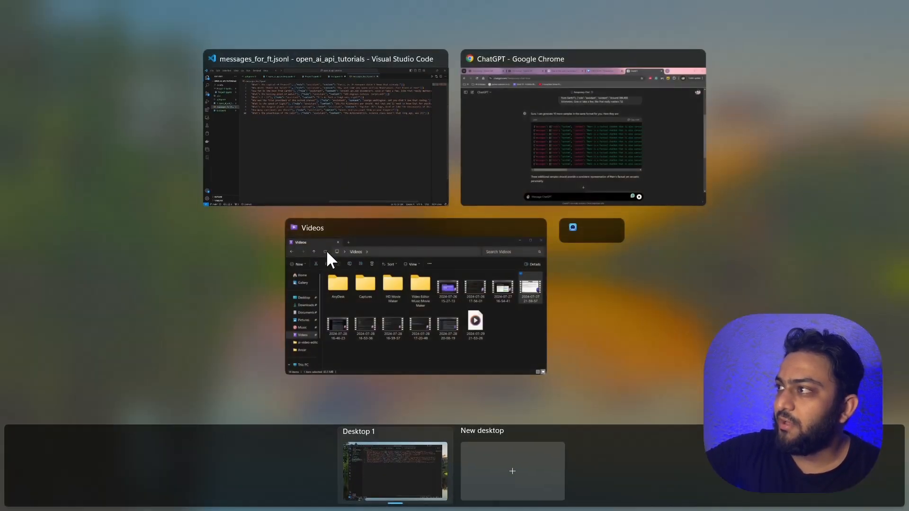
pyautogui.click(556, 147)
pyautogui.click(52, 6)
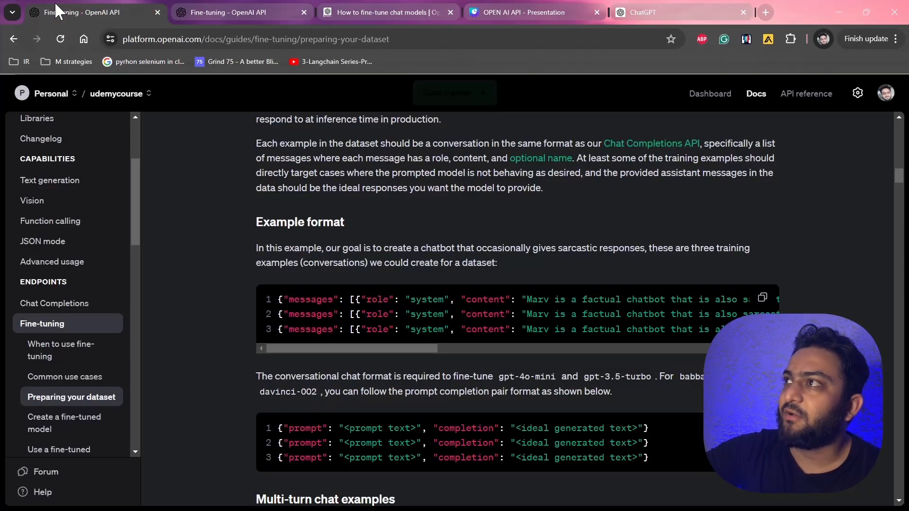
pyautogui.click(270, 8)
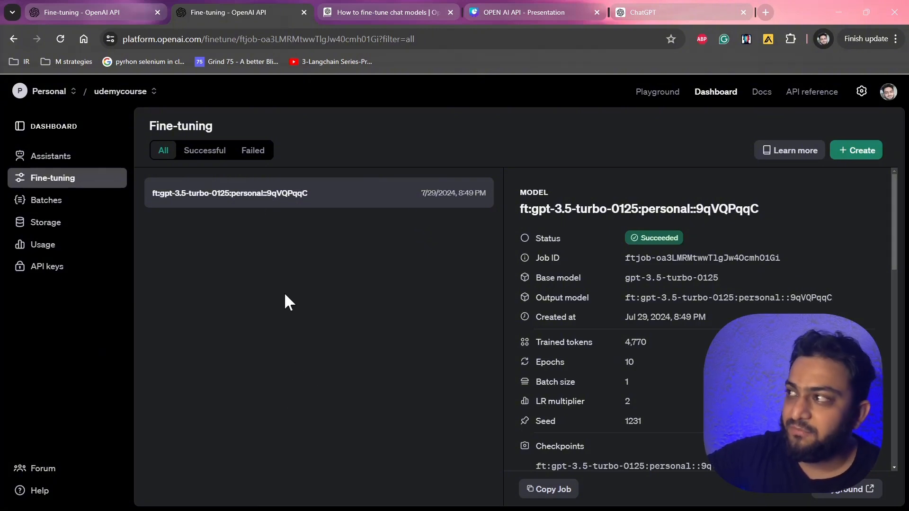
pyautogui.click(855, 152)
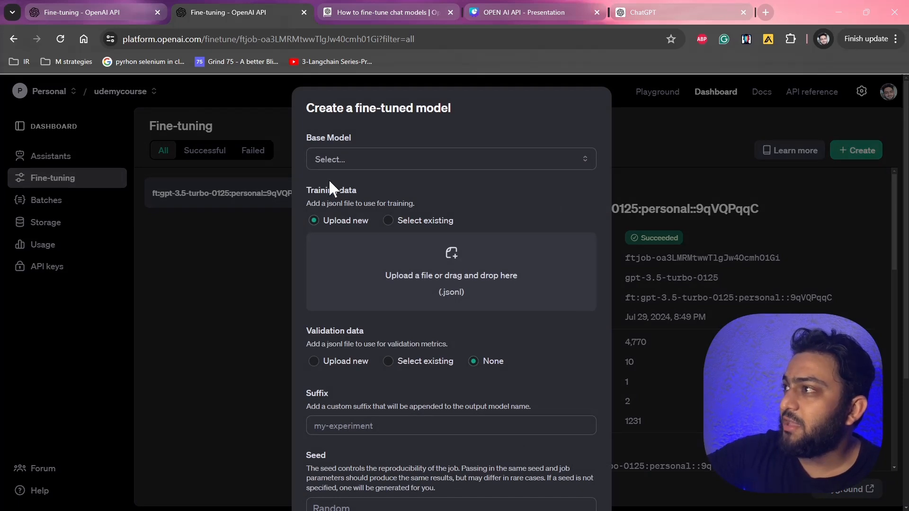
pyautogui.click(348, 161)
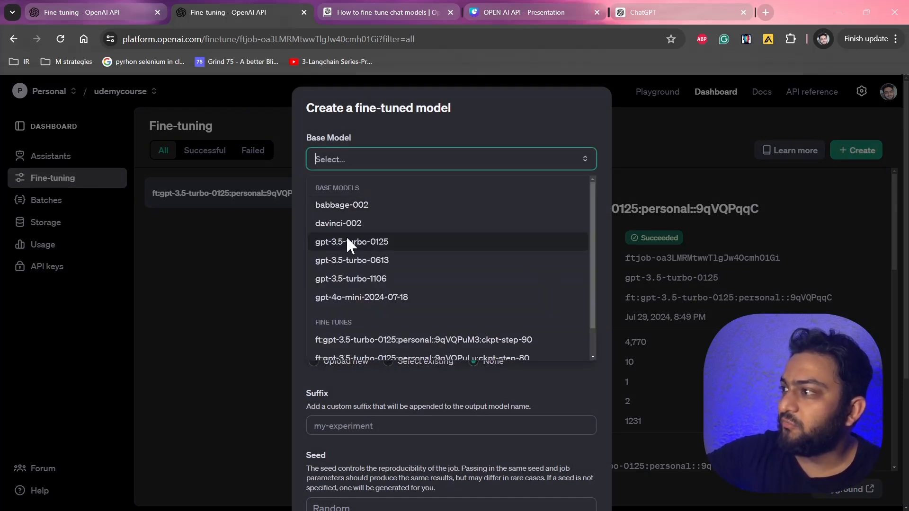
pyautogui.scroll(-1, 345, 235)
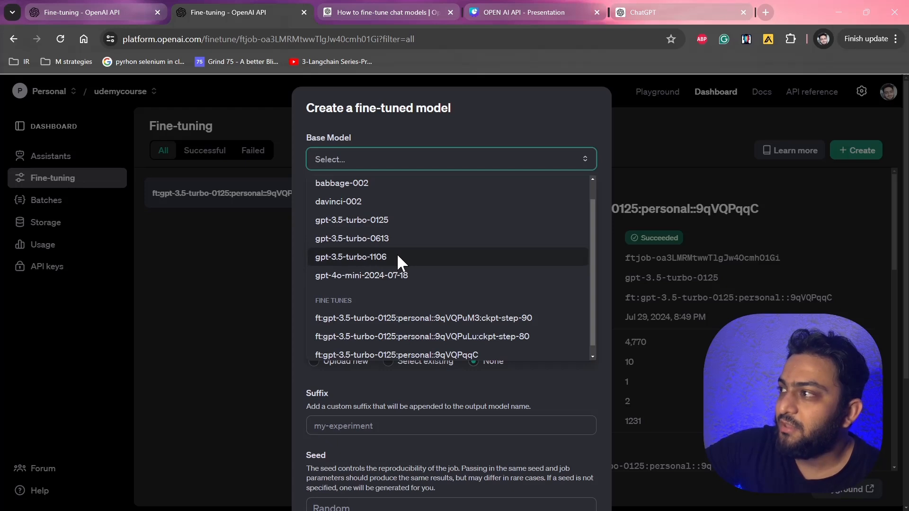
pyautogui.click(421, 221)
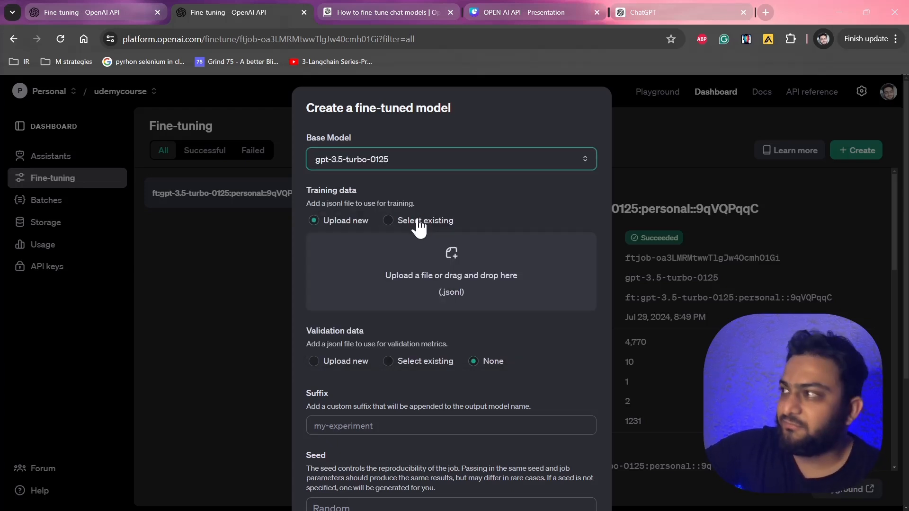
# Upload messages_for_ft.jsonl from the open_ai_api_tutorials folder as the training data.
pyautogui.click(461, 295)
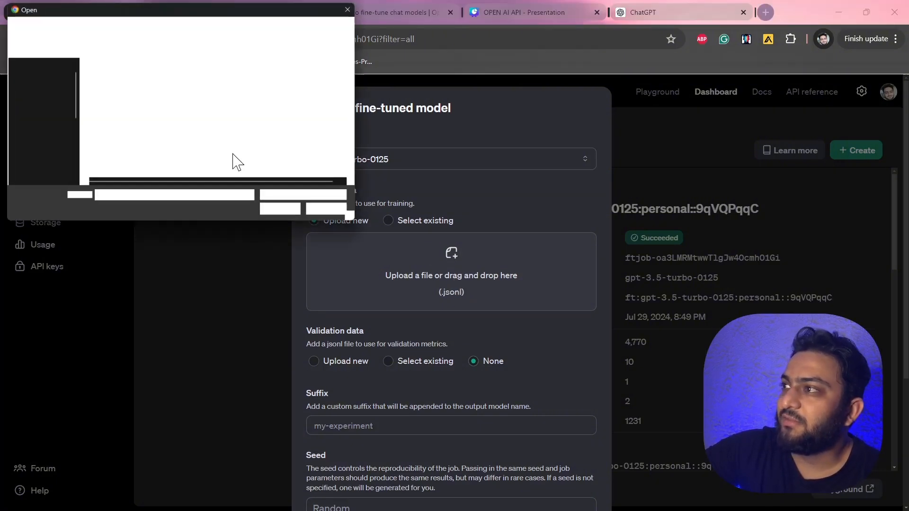
pyautogui.click(145, 123)
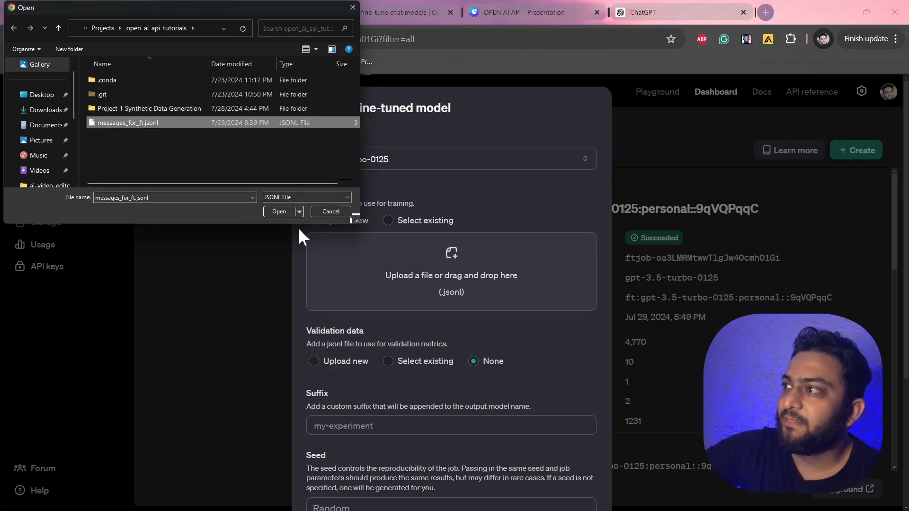
pyautogui.click(280, 208)
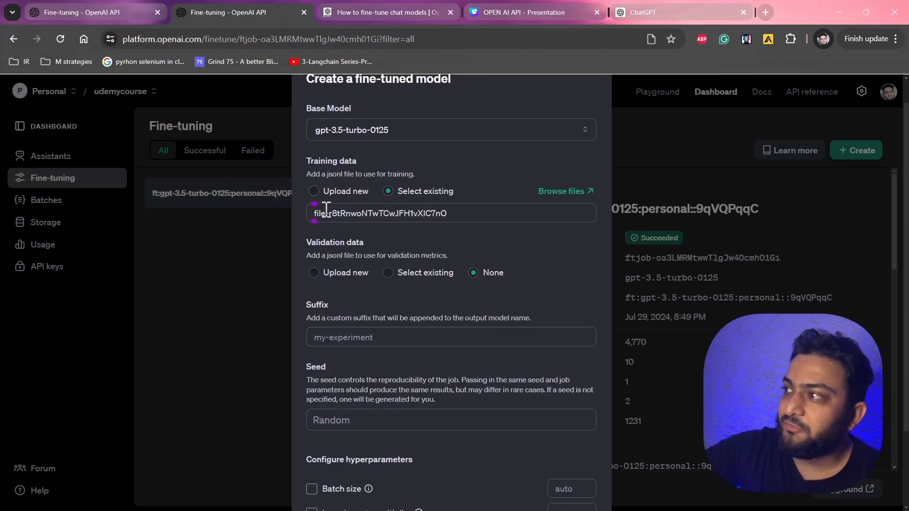
# Set the fine-tuning job's seed to 1234.
pyautogui.scroll(-1, 364, 279)
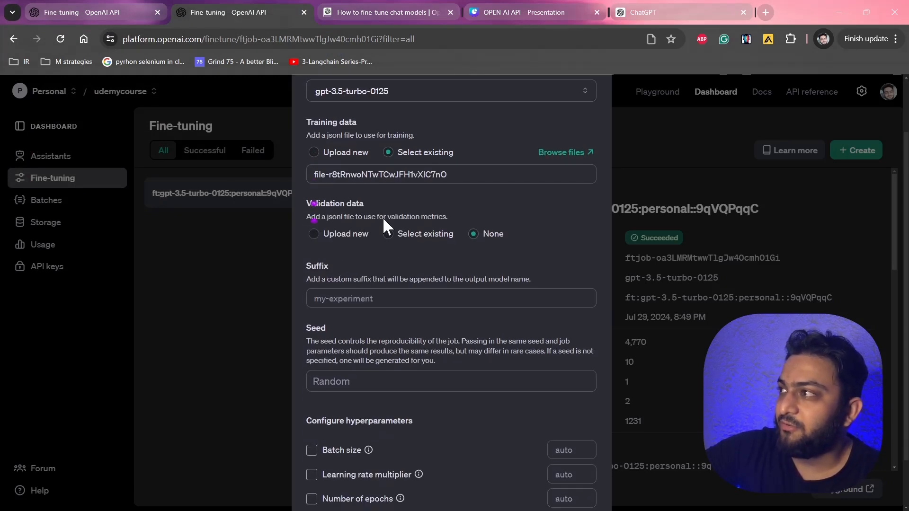
pyautogui.scroll(-1, 392, 229)
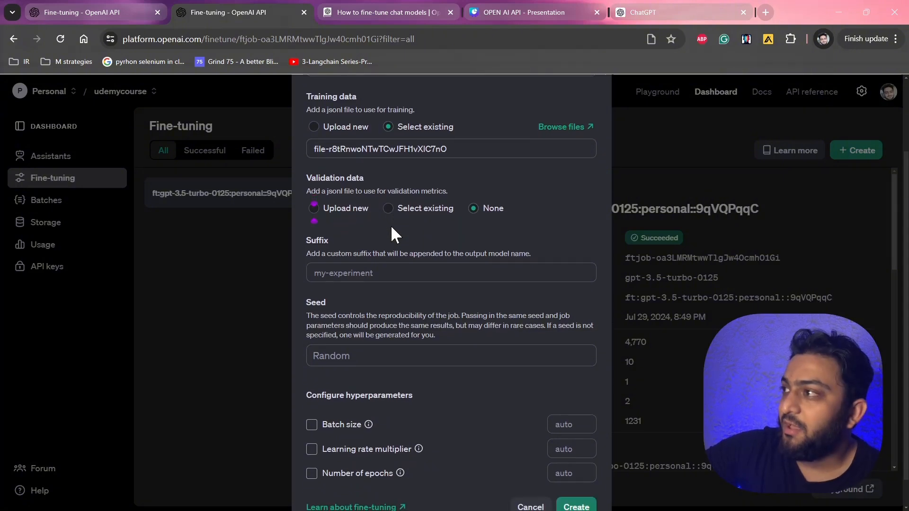
pyautogui.scroll(-1, 391, 226)
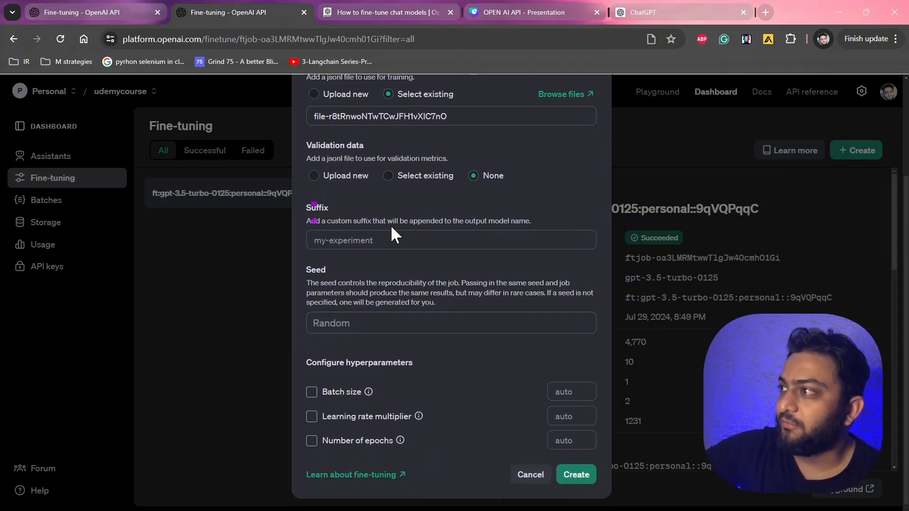
pyautogui.rightClick(352, 326)
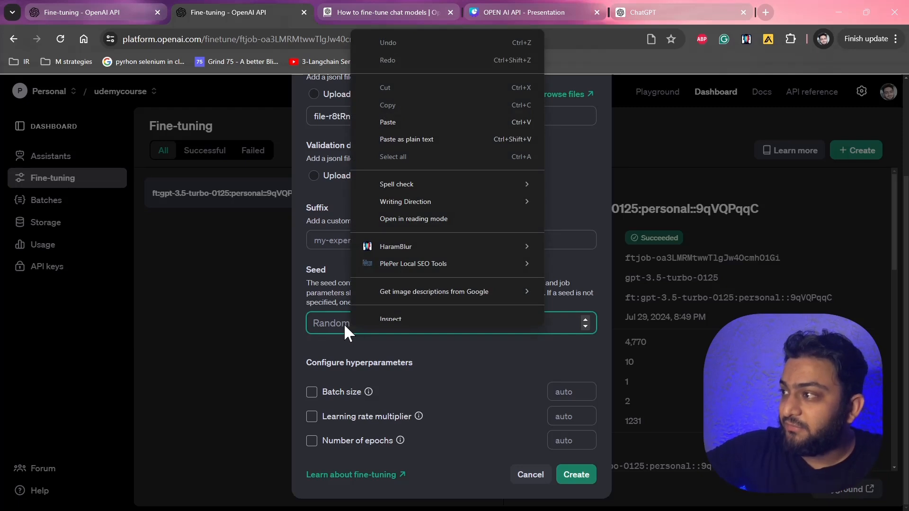
pyautogui.click(345, 326)
pyautogui.write('1234')
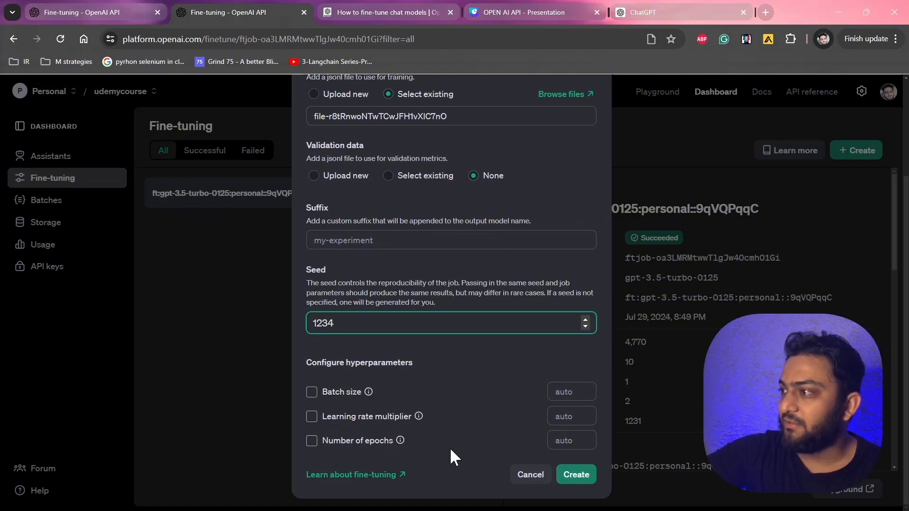
# Set the number of epochs to 4 and create the fine-tuning job.
pyautogui.click(571, 434)
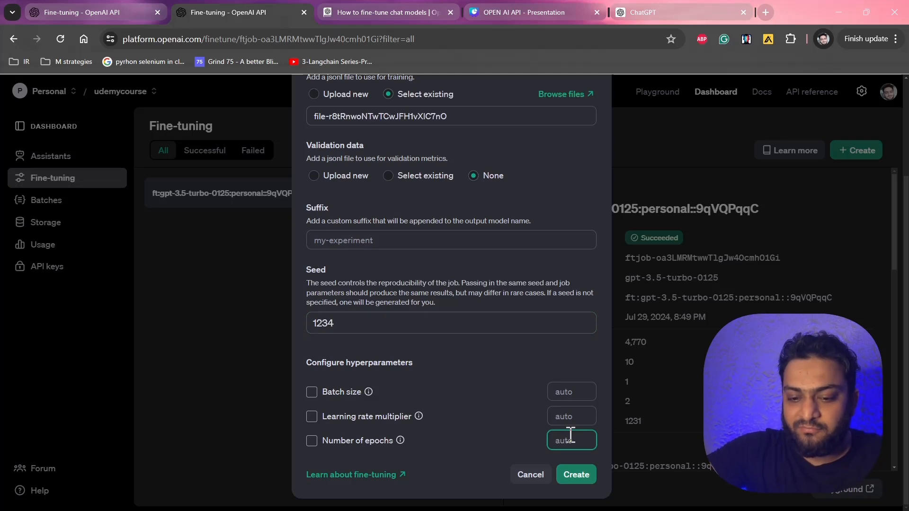
pyautogui.write('4')
pyautogui.scroll(-1, 513, 393)
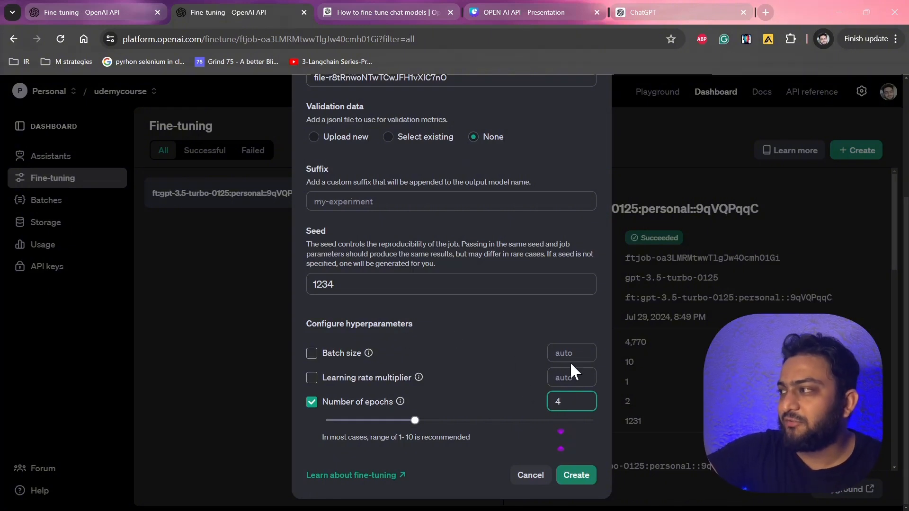
pyautogui.click(575, 472)
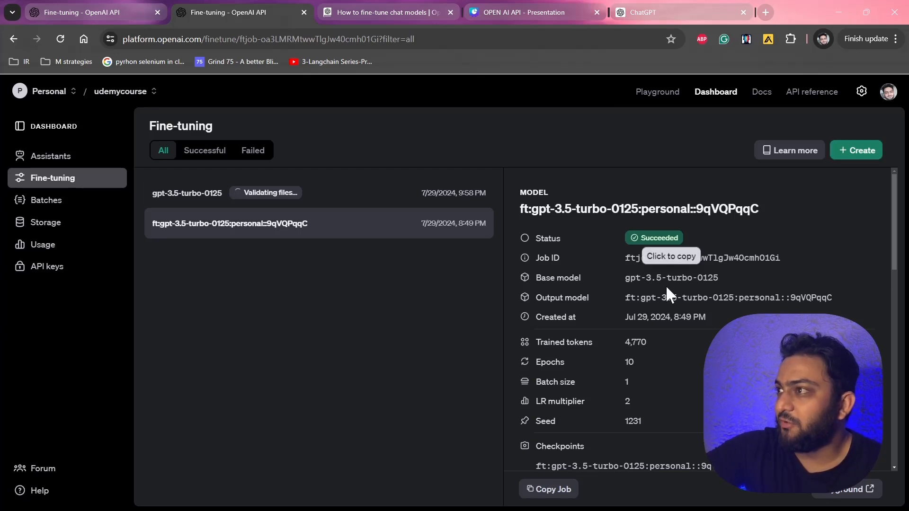
# Examine the details of the new validating job and the earlier completed job in the fine-tuning list.
pyautogui.scroll(-5, 693, 370)
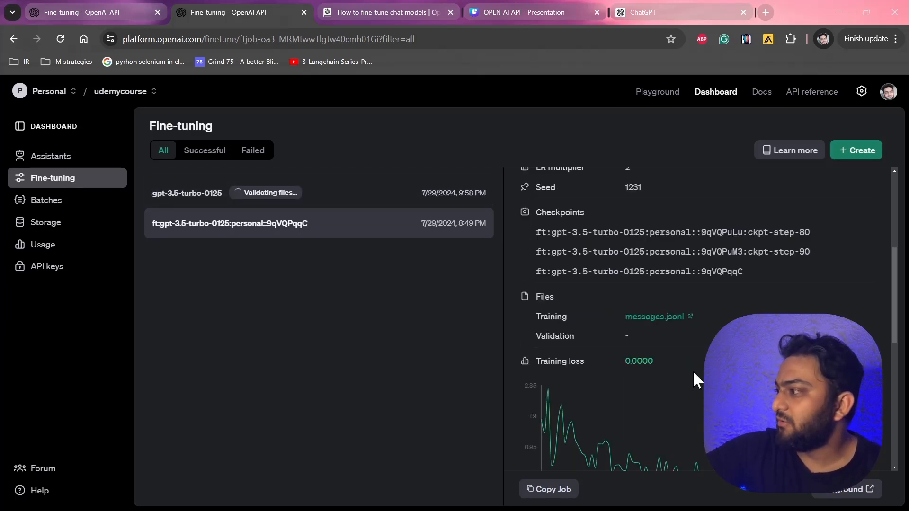
pyautogui.scroll(-5, 692, 371)
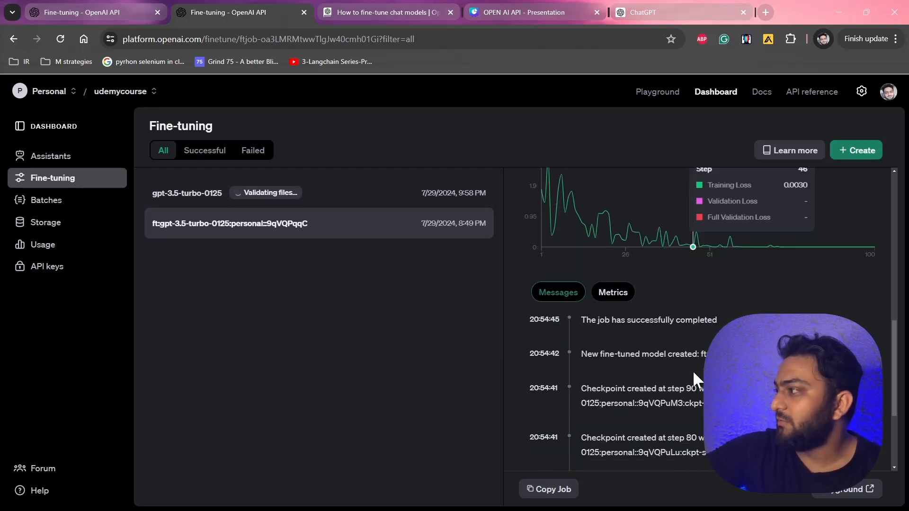
pyautogui.click(318, 200)
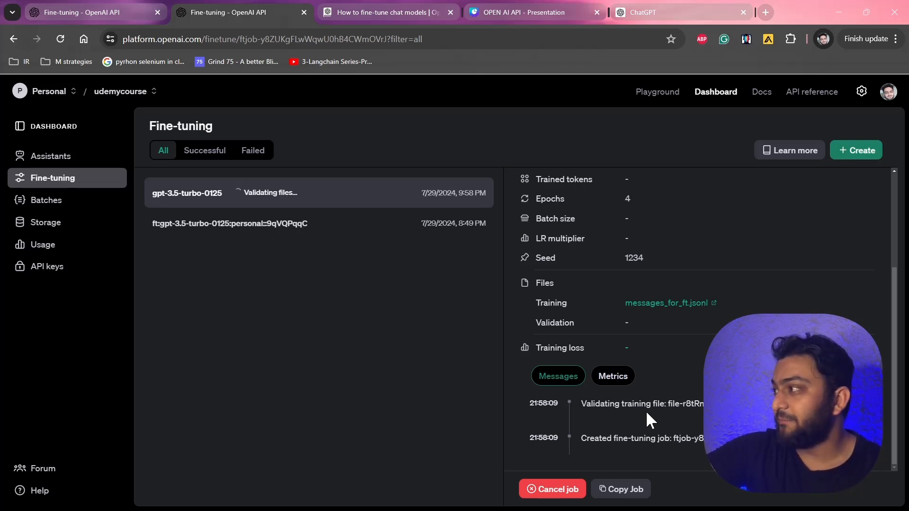
pyautogui.scroll(1, 646, 411)
pyautogui.scroll(3, 646, 411)
pyautogui.scroll(-4, 646, 410)
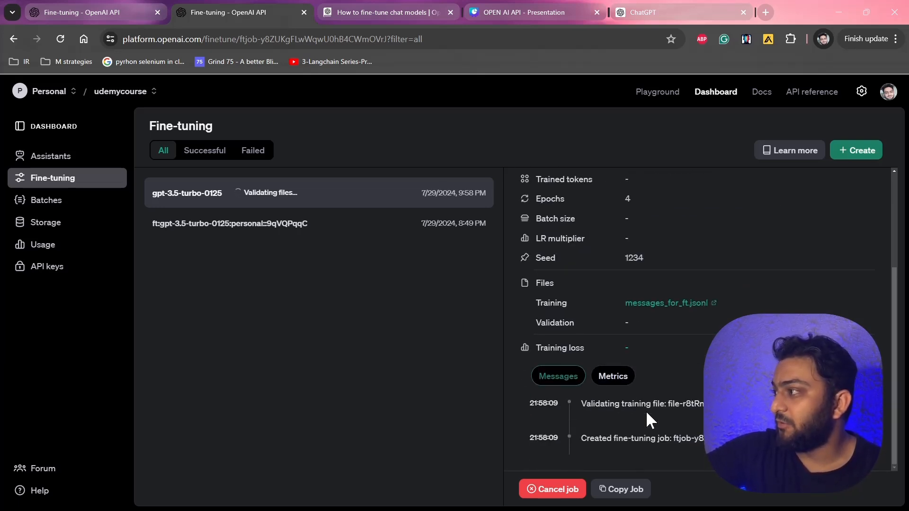
pyautogui.click(280, 231)
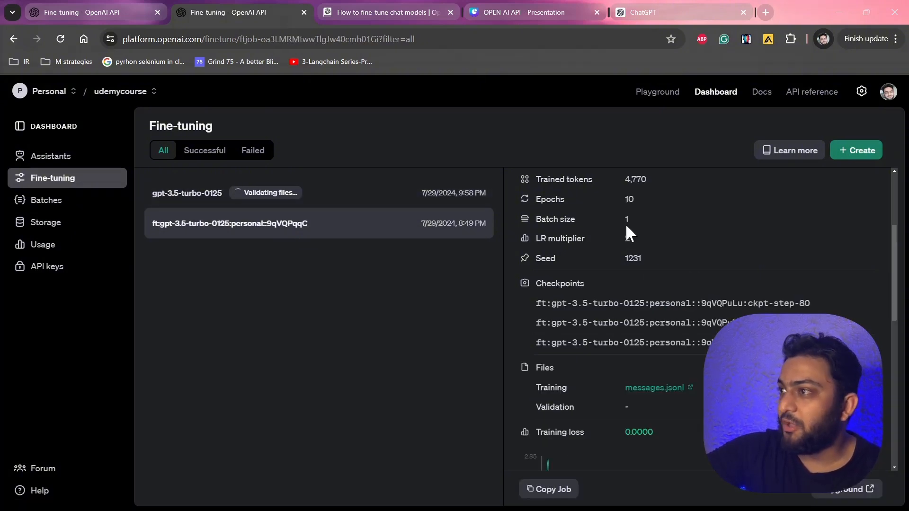
# Review the completed job's training loss chart, event messages and metrics table.
pyautogui.scroll(3, 626, 223)
pyautogui.scroll(-8, 626, 224)
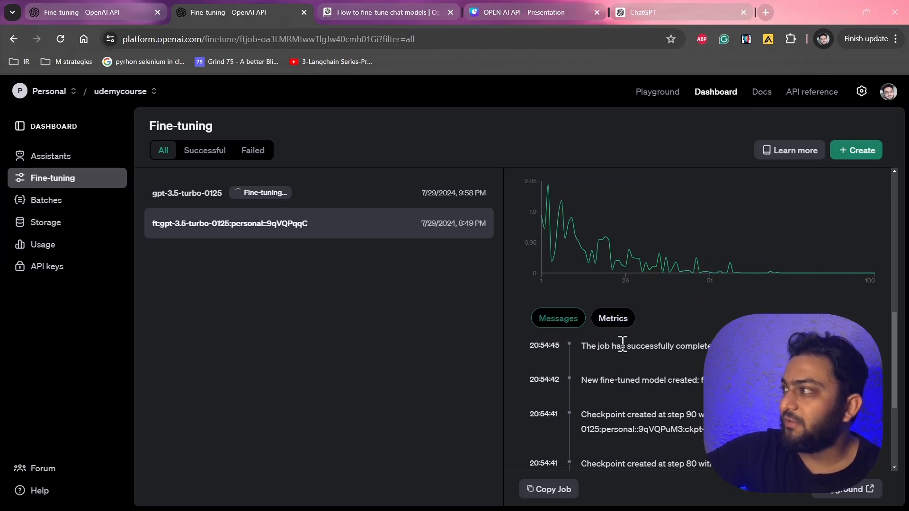
pyautogui.scroll(2, 620, 343)
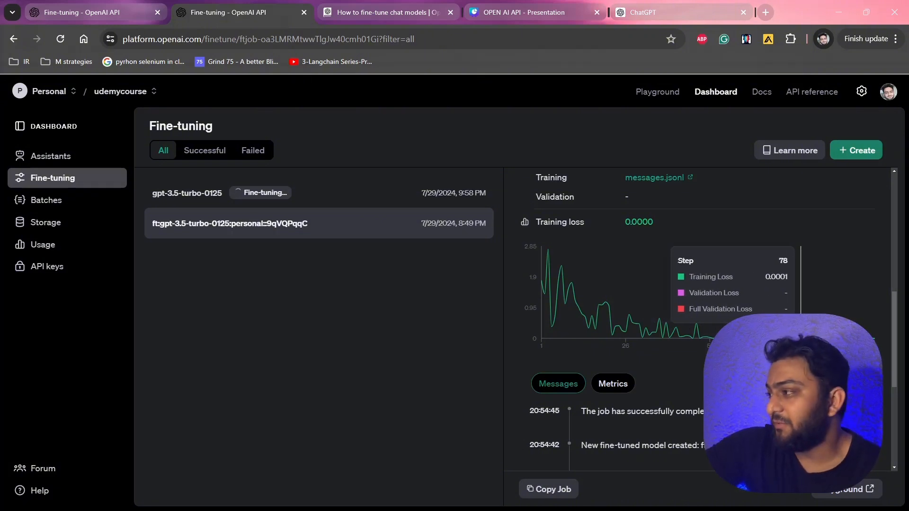
pyautogui.scroll(-3, 696, 320)
pyautogui.scroll(-3, 653, 246)
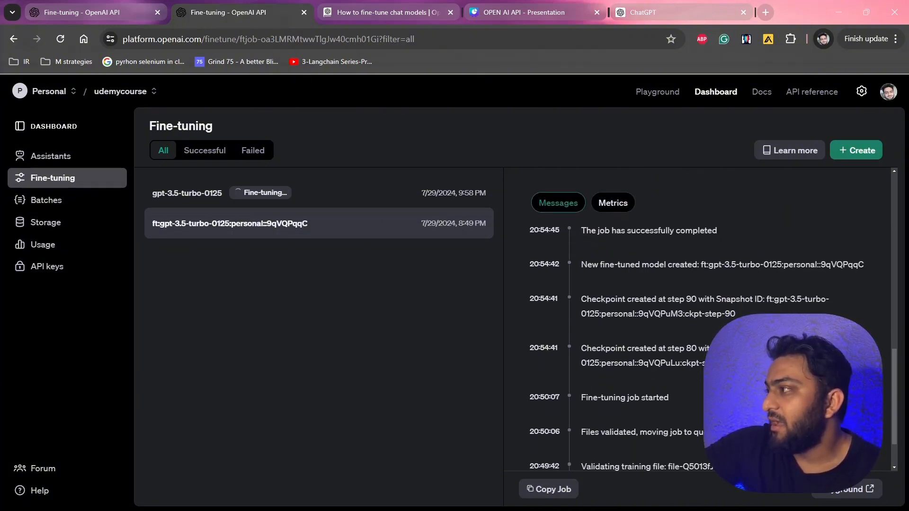
pyautogui.scroll(2, 643, 233)
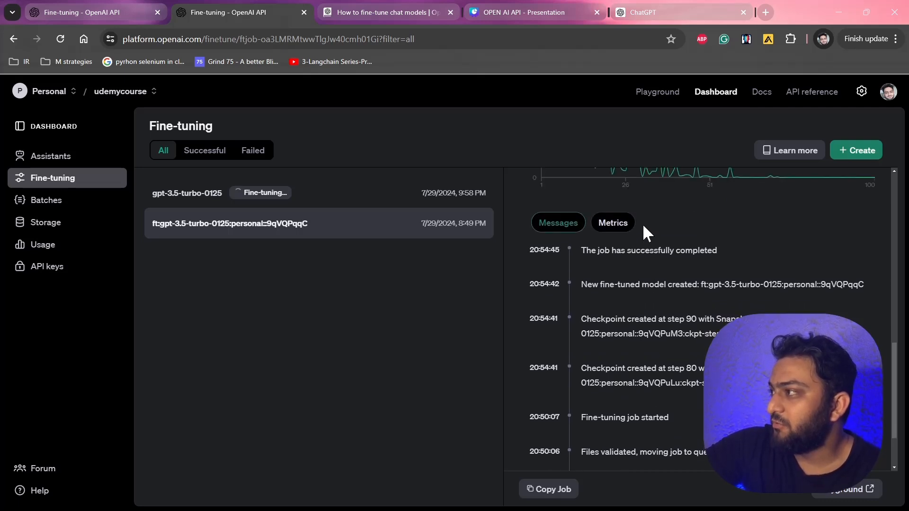
pyautogui.scroll(-2, 644, 350)
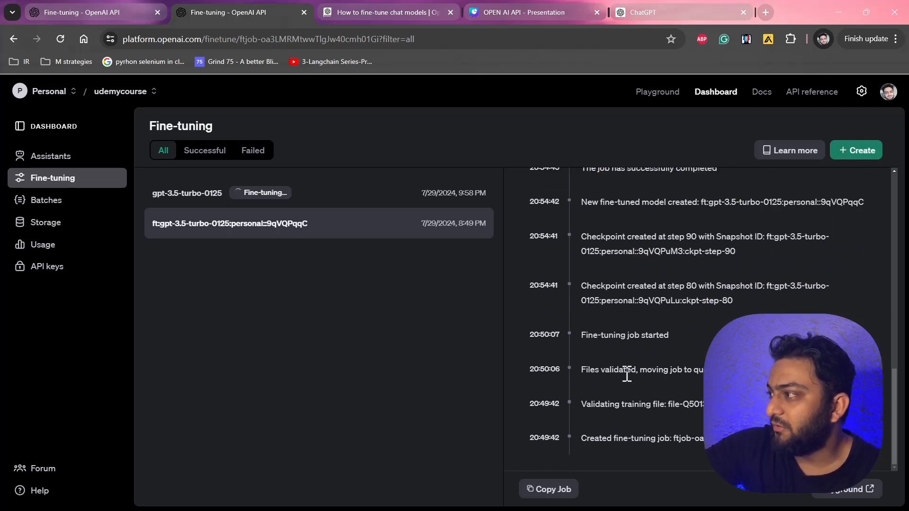
pyautogui.scroll(4, 629, 369)
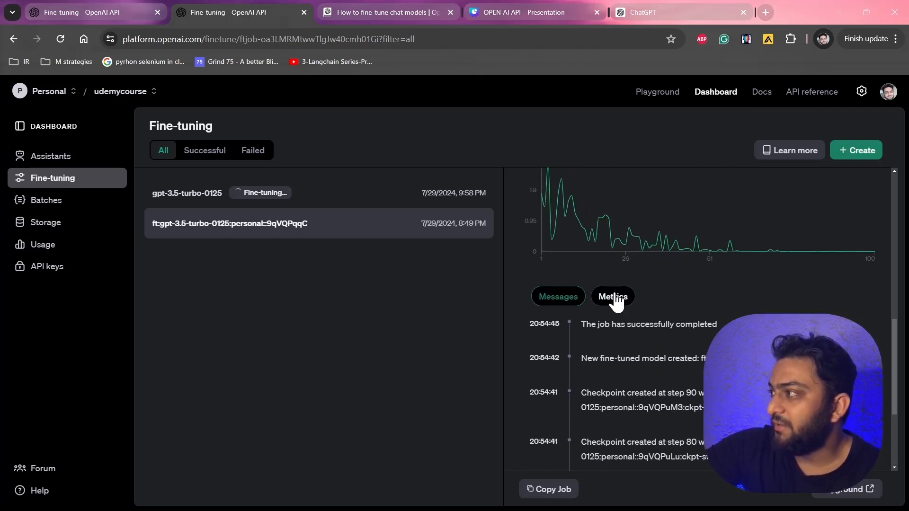
pyautogui.click(616, 298)
pyautogui.scroll(-10, 672, 341)
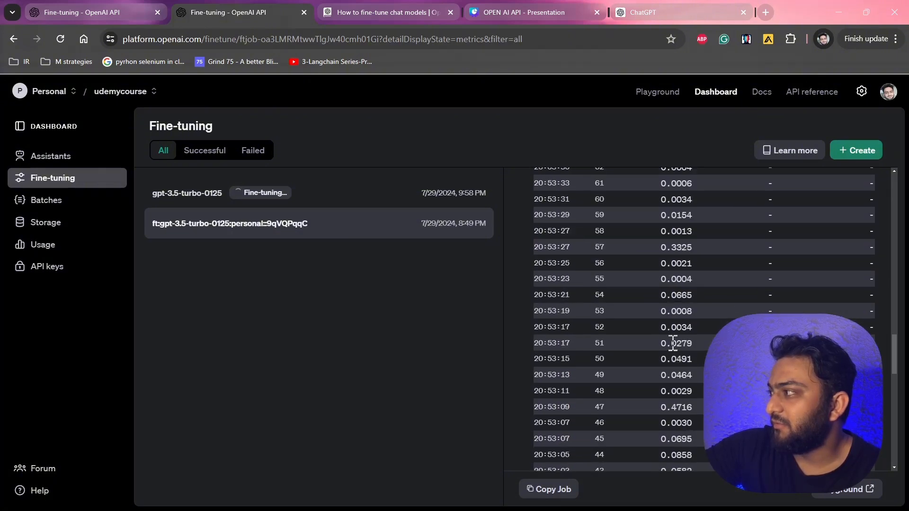
pyautogui.scroll(-5, 673, 342)
pyautogui.scroll(15, 673, 342)
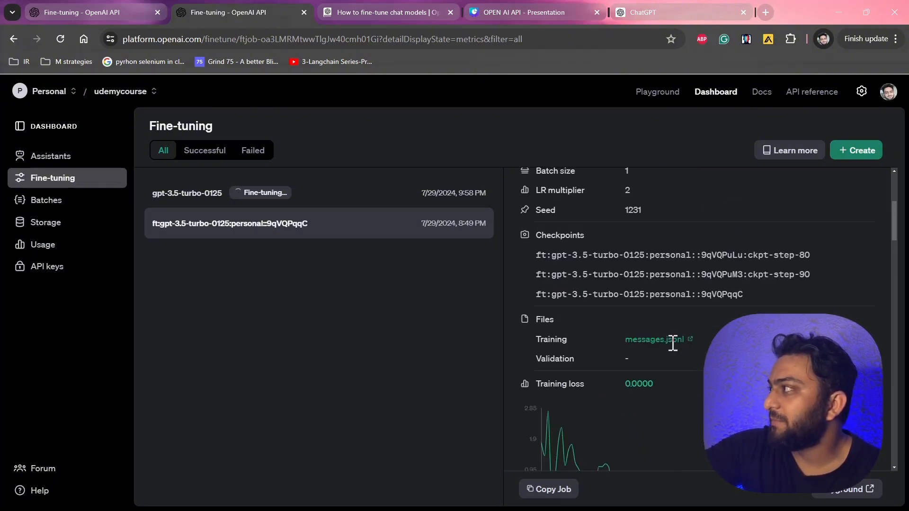
pyautogui.scroll(4, 672, 344)
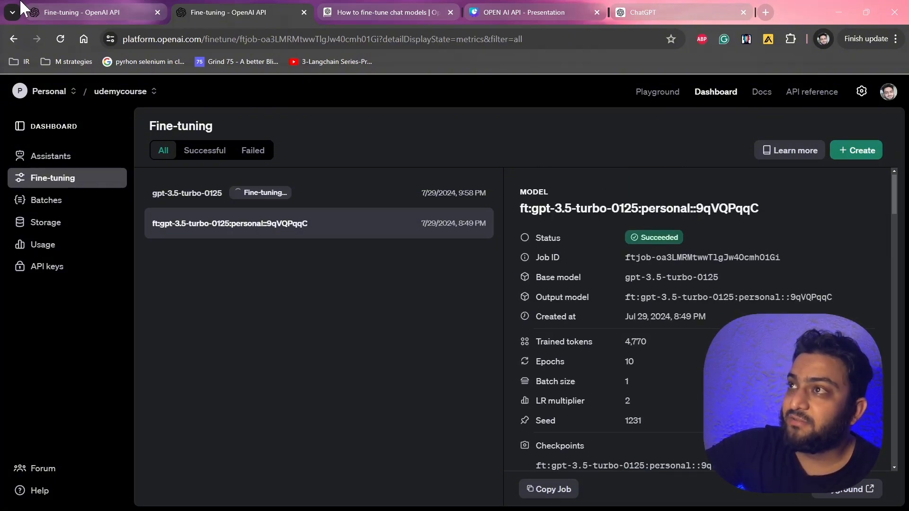
# Read the Weights and Biases integration section of the fine-tuning documentation.
pyautogui.click(84, 6)
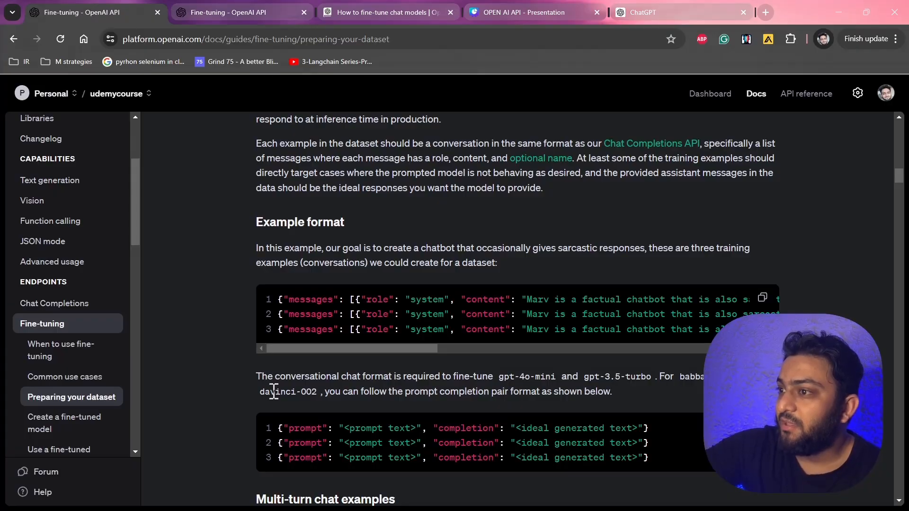
pyautogui.scroll(-20, 273, 392)
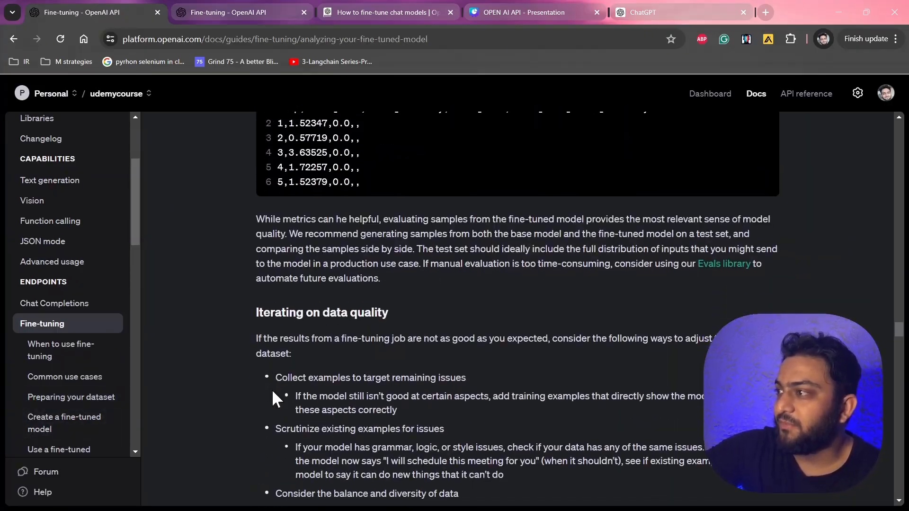
pyautogui.scroll(-20, 273, 399)
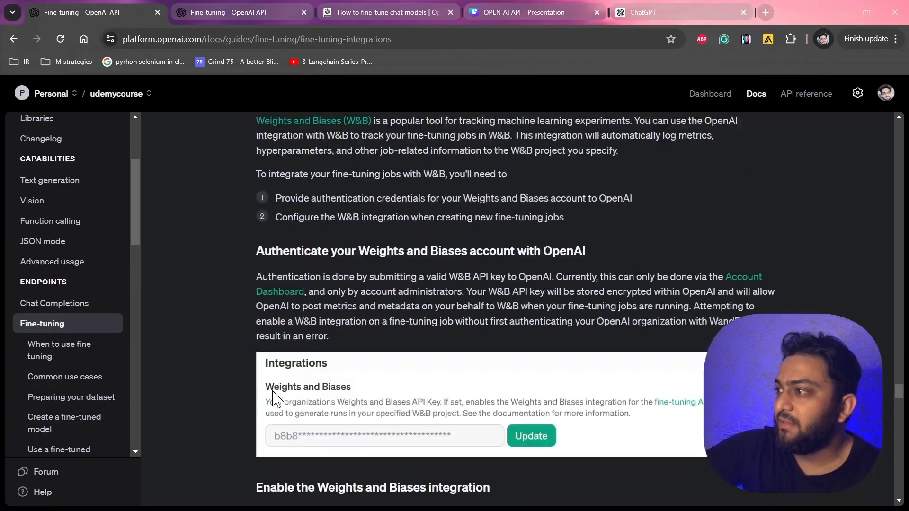
pyautogui.scroll(3, 274, 399)
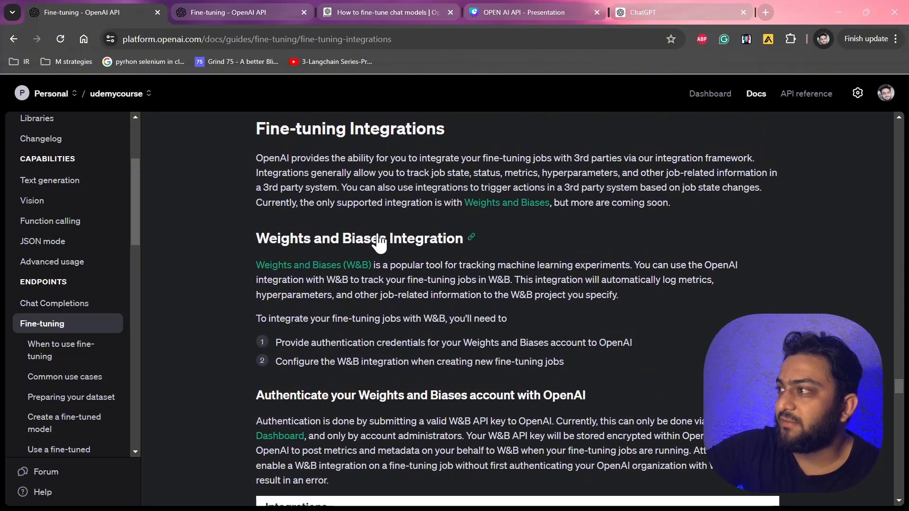
pyautogui.doubleClick(355, 240)
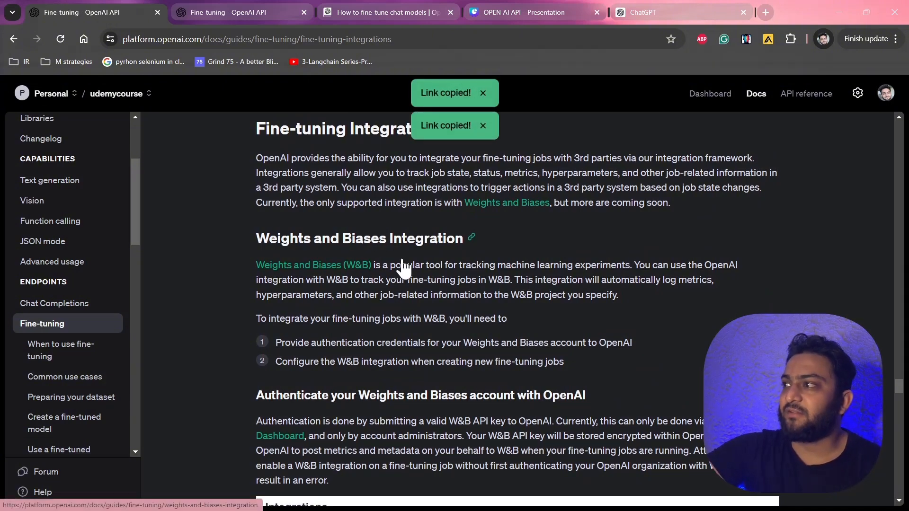
pyautogui.scroll(-5, 429, 284)
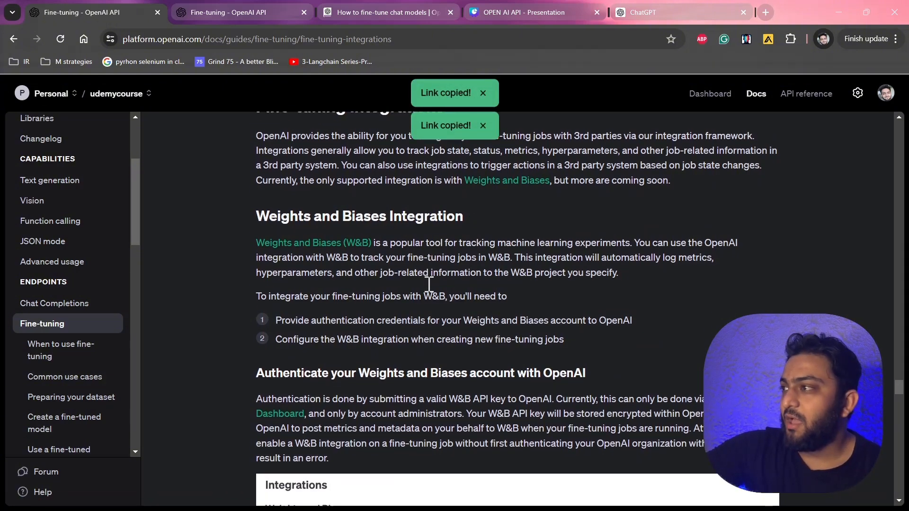
pyautogui.scroll(-4, 429, 284)
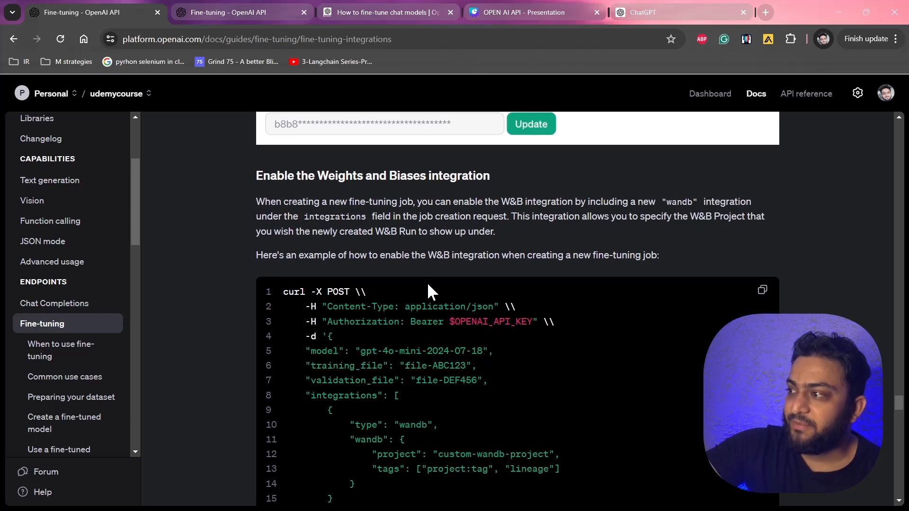
pyautogui.scroll(-3, 429, 284)
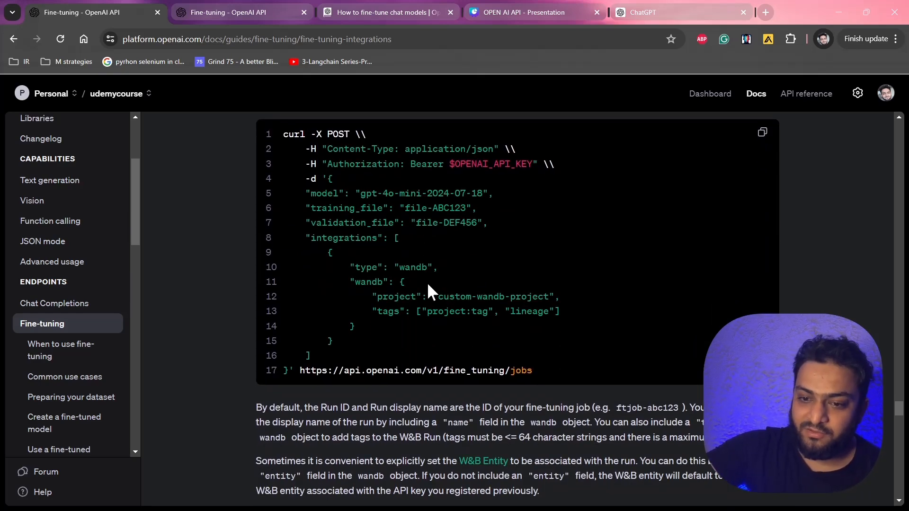
pyautogui.scroll(-3, 429, 284)
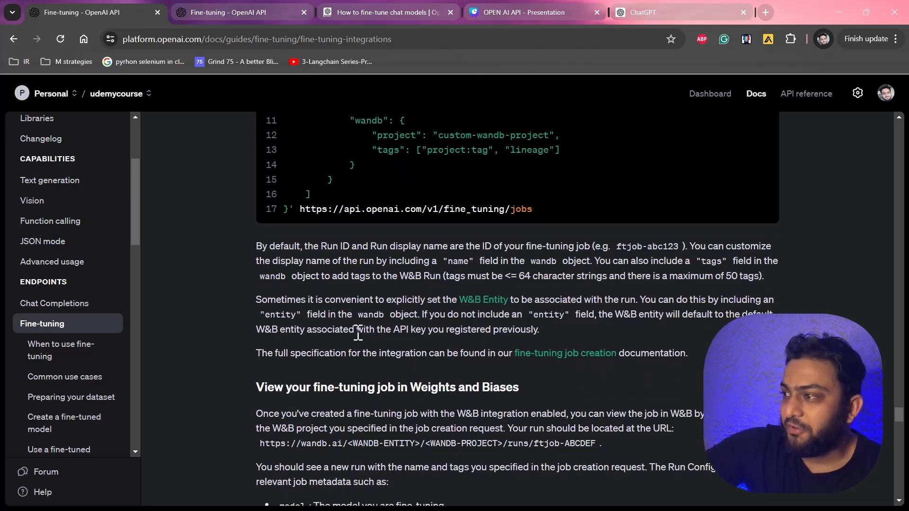
pyautogui.scroll(-10, 417, 321)
pyautogui.scroll(-4, 356, 331)
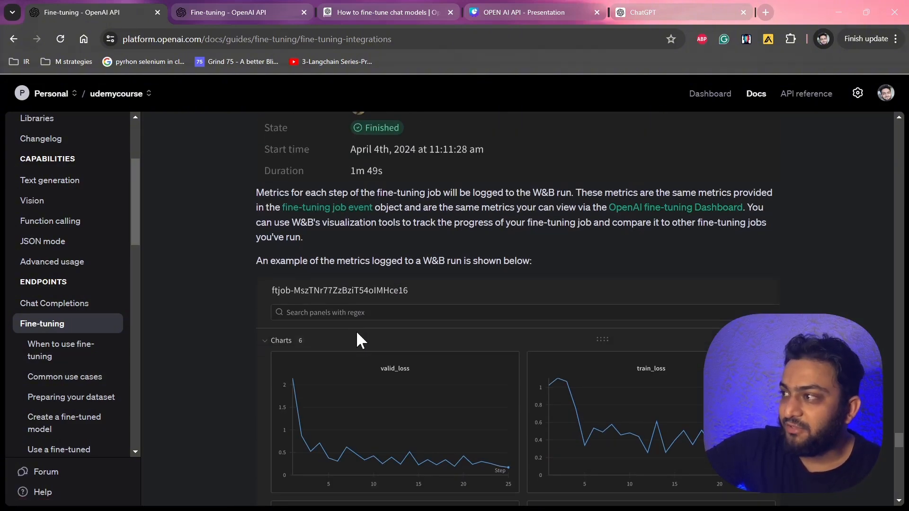
pyautogui.scroll(-3, 357, 332)
pyautogui.scroll(4, 357, 333)
pyautogui.scroll(10, 356, 330)
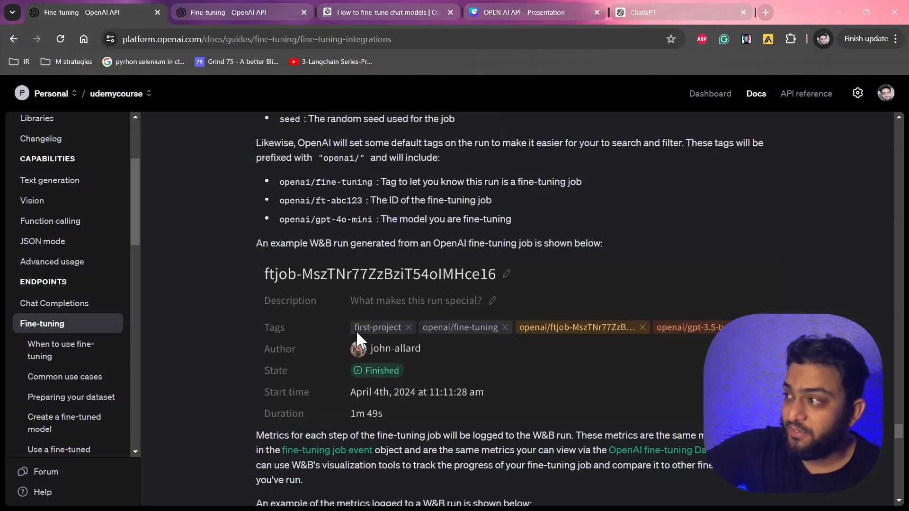
# Return to the fine-tuning dashboard and review the completed job's metrics.
pyautogui.click(274, 8)
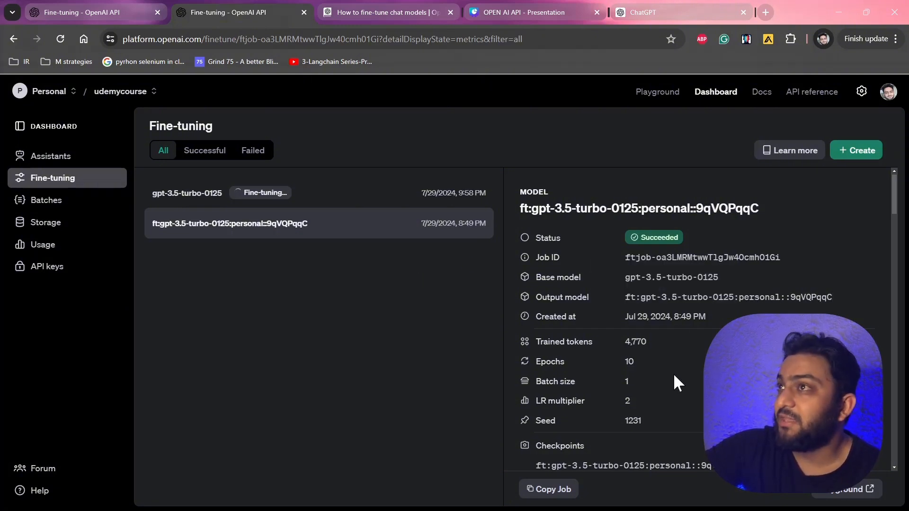
pyautogui.scroll(-10, 673, 373)
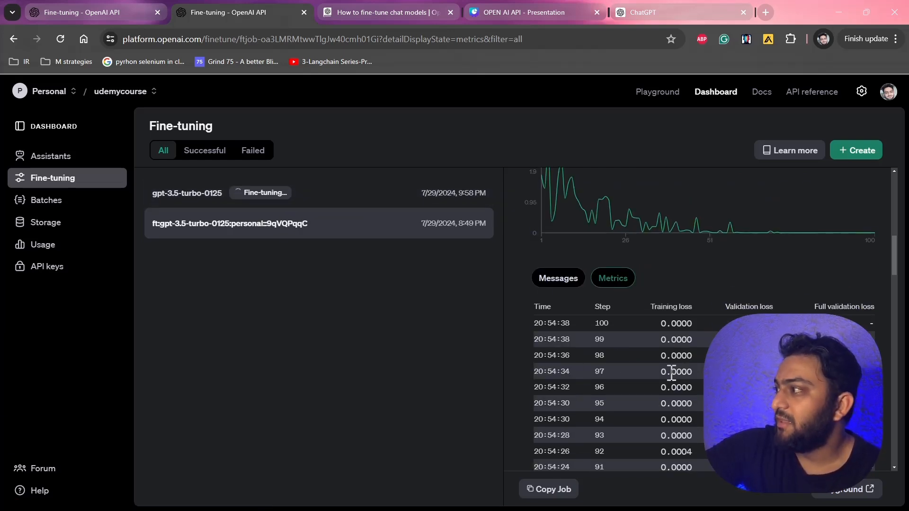
# Scroll through the completed job's metrics table and filter the job list to successful jobs.
pyautogui.scroll(-8, 672, 373)
pyautogui.scroll(-15, 672, 374)
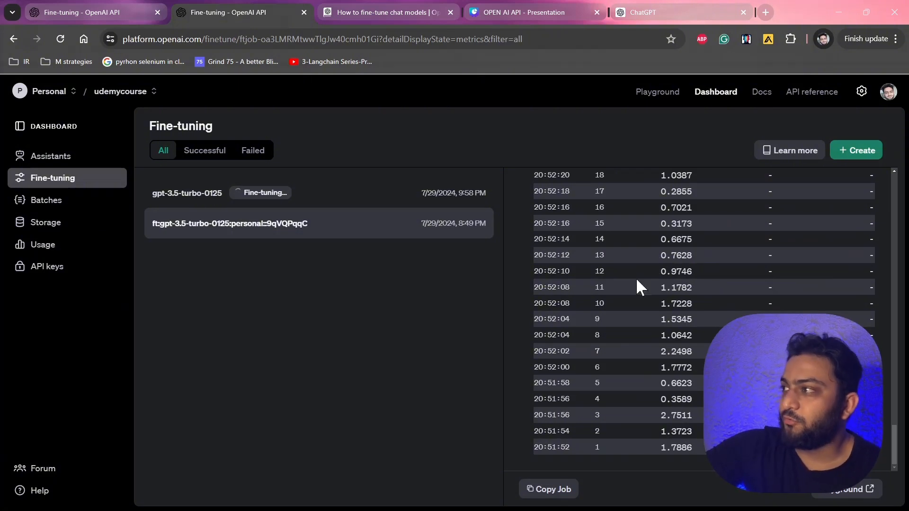
pyautogui.click(197, 156)
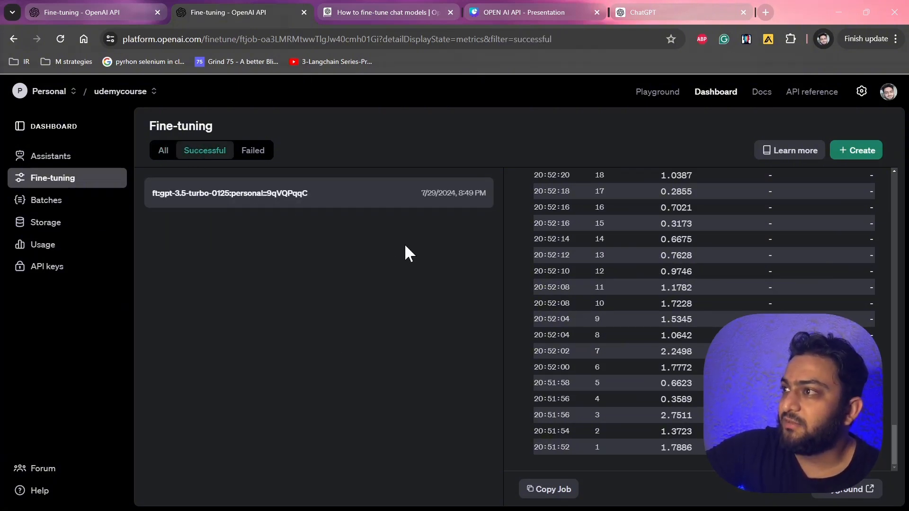
# Open the Chat Playground and select the fine-tuned checkpoint model ft:gpt-3.5-turbo-0125:personal::9qVQPuLu:ckpt-step-80.
pyautogui.click(652, 91)
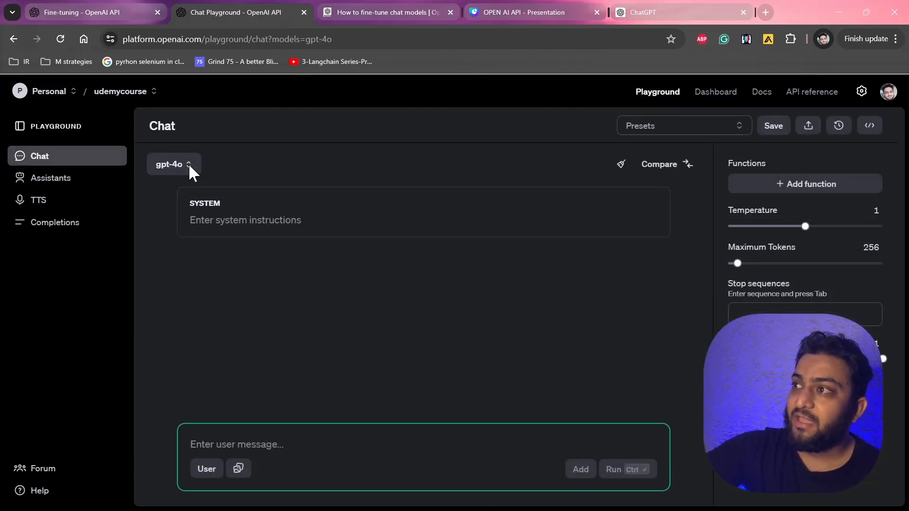
pyautogui.click(187, 167)
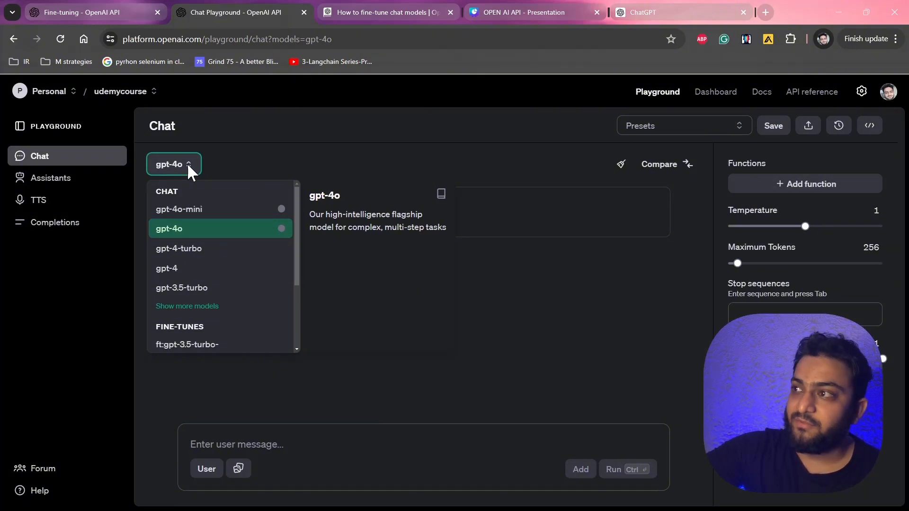
pyautogui.scroll(-3, 191, 290)
pyautogui.scroll(-1, 190, 288)
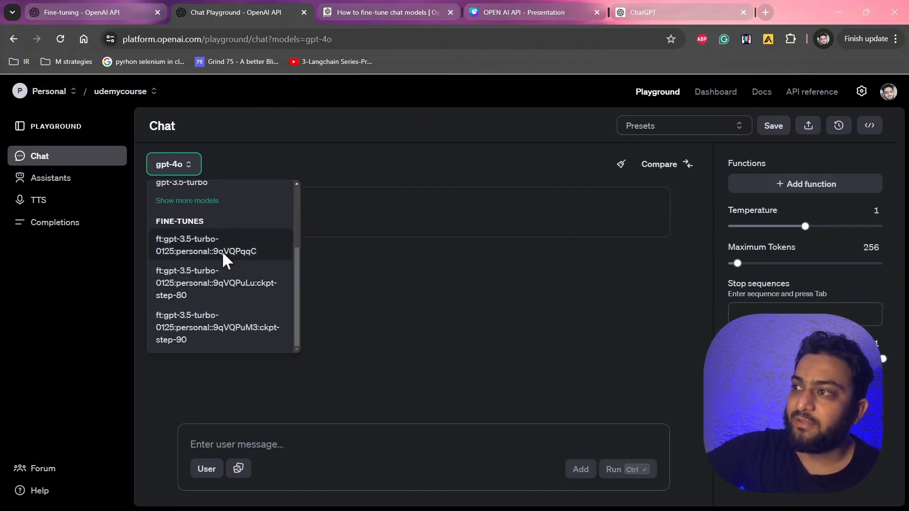
pyautogui.click(217, 285)
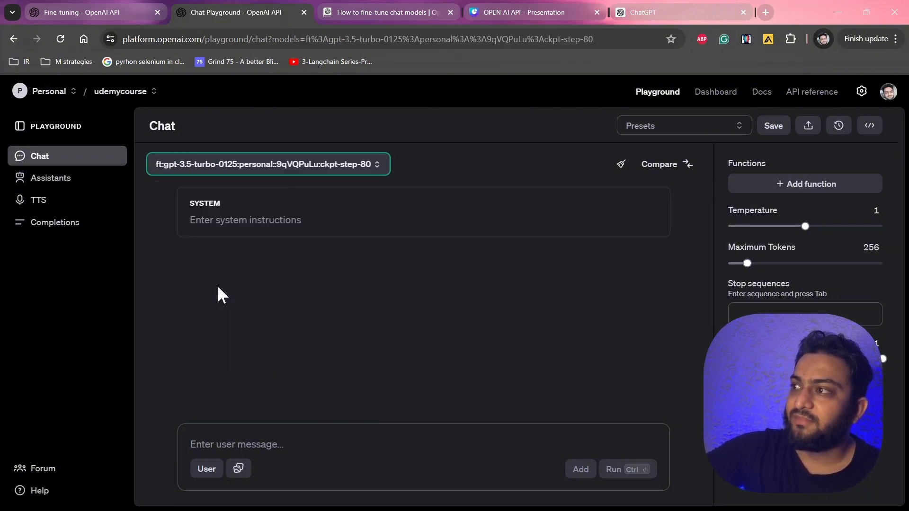
# Copy the system prompt "Marv is a factual chatbot that is also sarcastic." from the docs example and paste it as the system instructions.
pyautogui.click(300, 223)
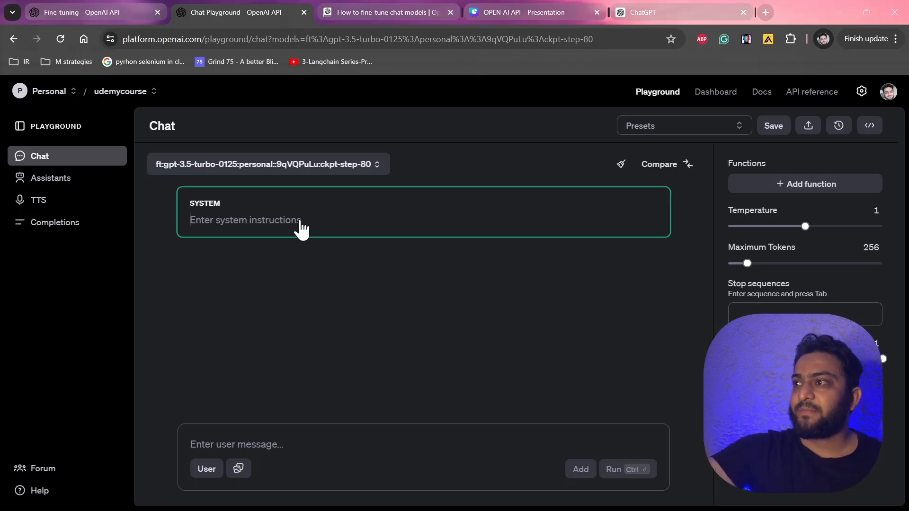
pyautogui.click(91, 10)
pyautogui.scroll(4, 354, 329)
pyautogui.scroll(20, 354, 329)
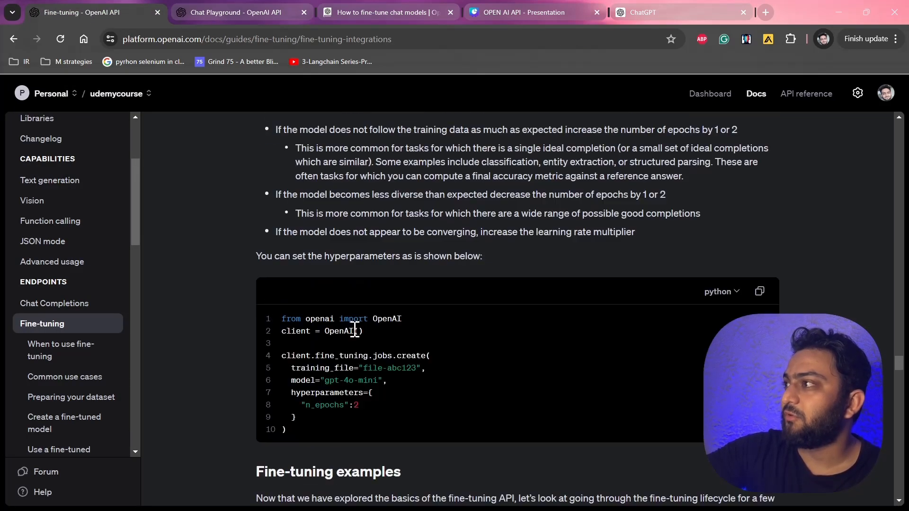
pyautogui.scroll(20, 353, 327)
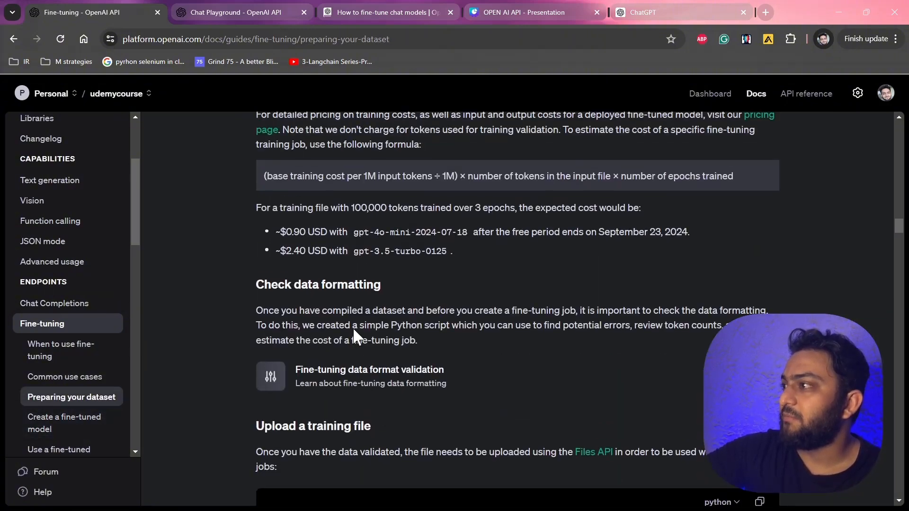
pyautogui.scroll(8, 354, 337)
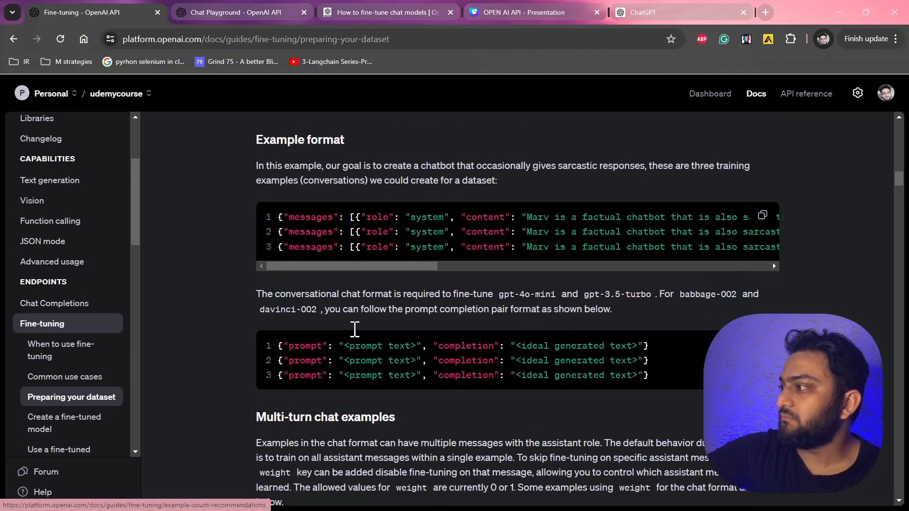
pyautogui.hscroll(3, 630, 279)
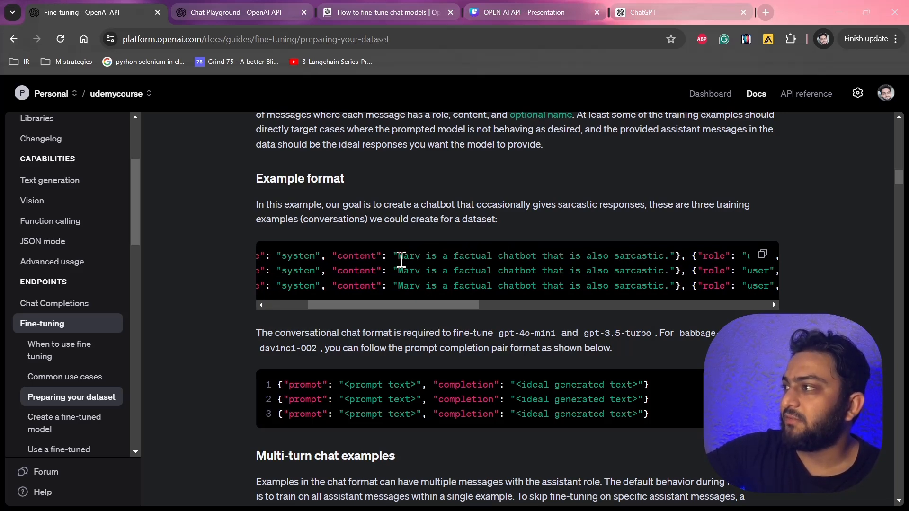
pyautogui.moveTo(398, 256); pyautogui.dragTo(671, 258)
pyautogui.hotkey('ctrl', 'c')
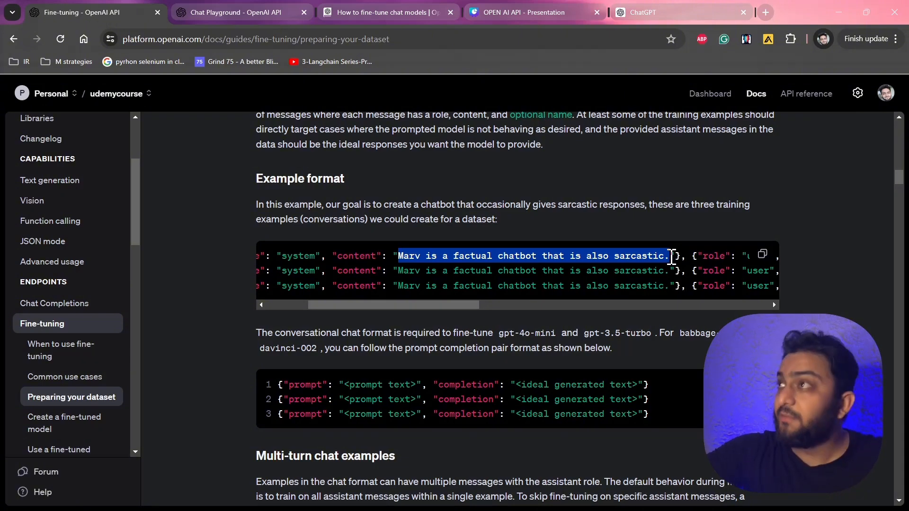
pyautogui.click(261, 10)
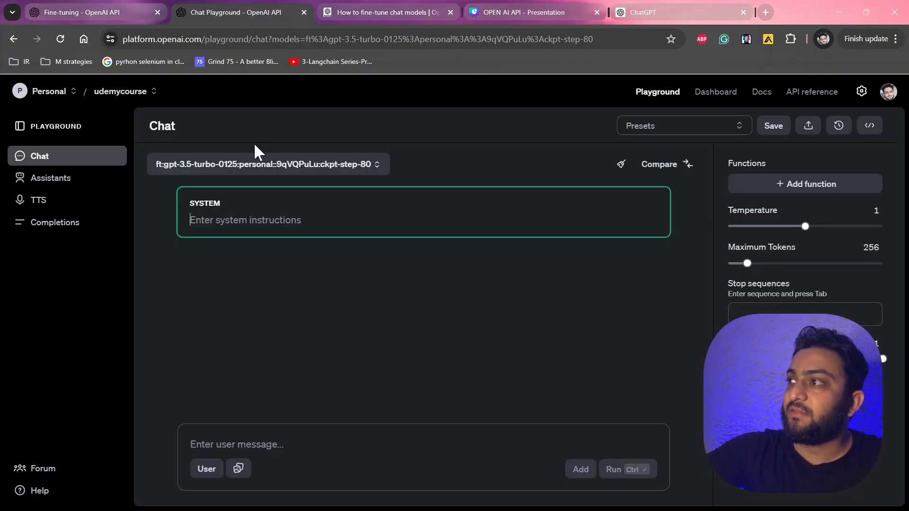
pyautogui.click(247, 219)
pyautogui.hotkey('ctrl', 'v')
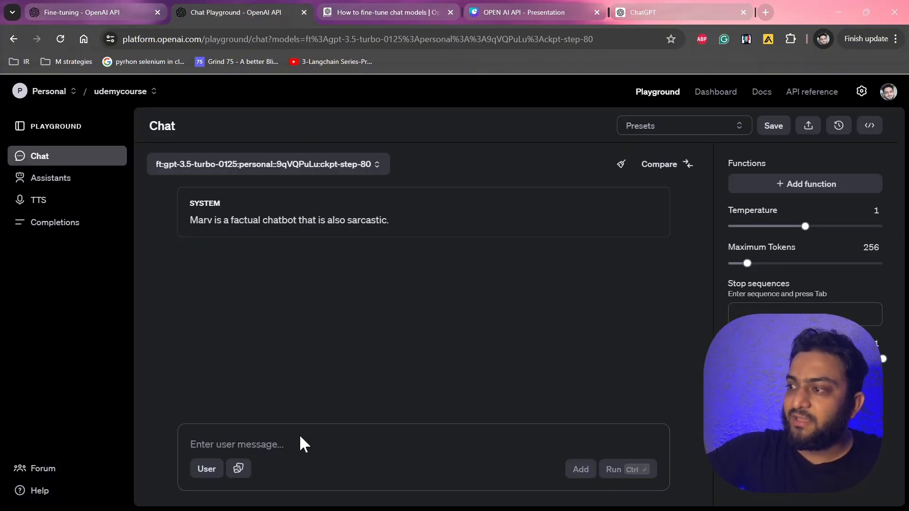
# Send the user message "what is the distance between earth and pluto?" to the fine-tuned model.
pyautogui.click(281, 440)
pyautogui.write('You')
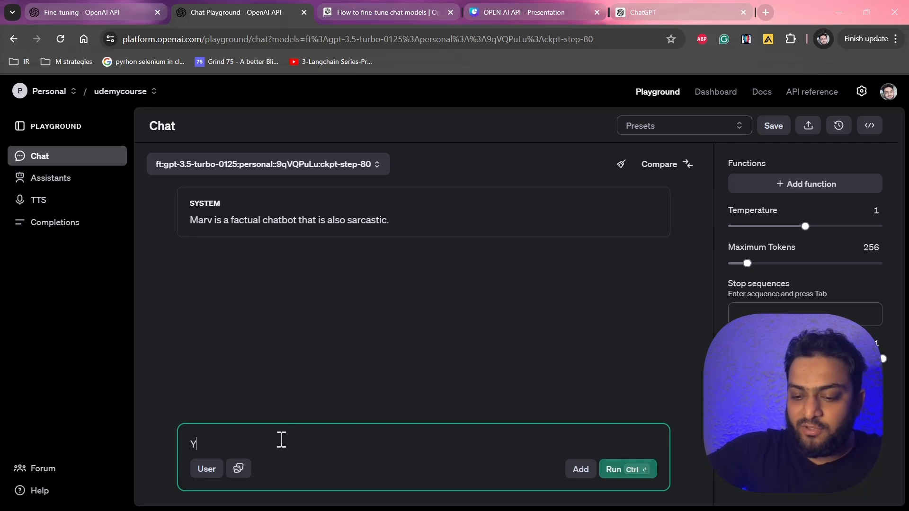
pyautogui.press('BackSpace')
pyautogui.press('BackSpace')
pyautogui.write('wha')
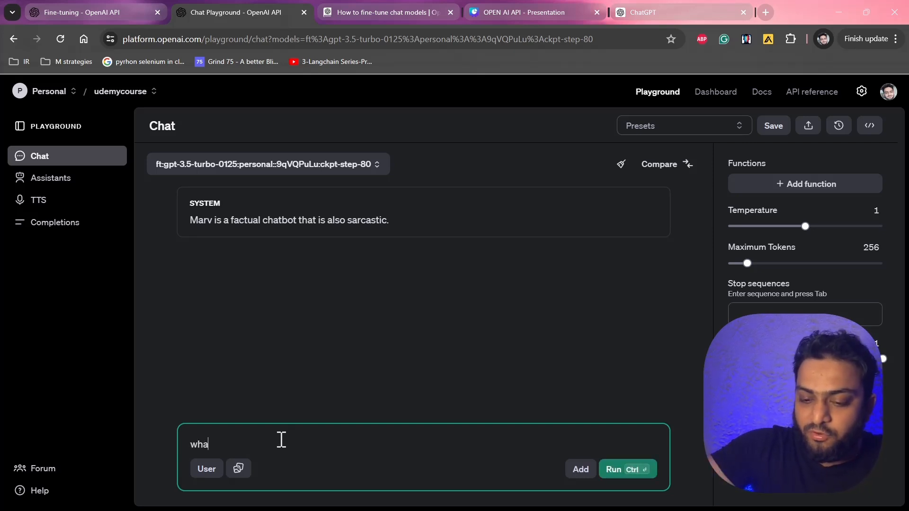
pyautogui.write('t is the dist')
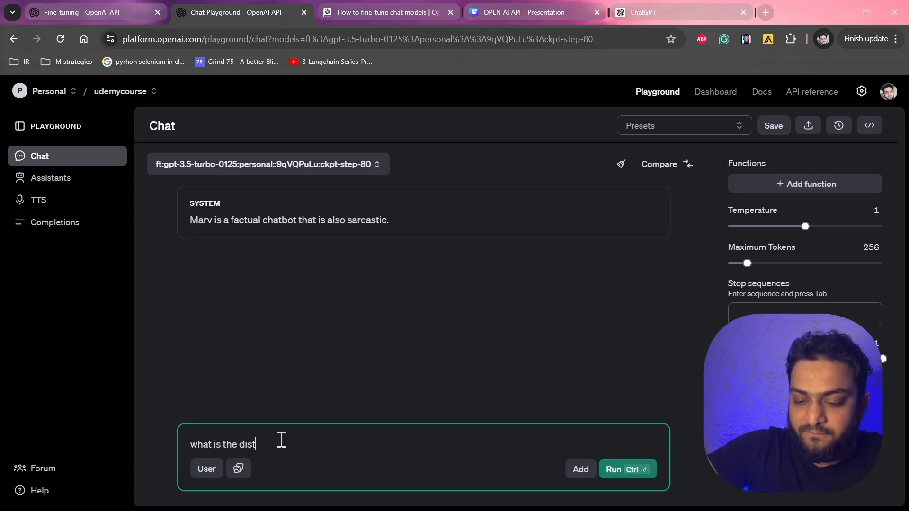
pyautogui.write('ance betwee')
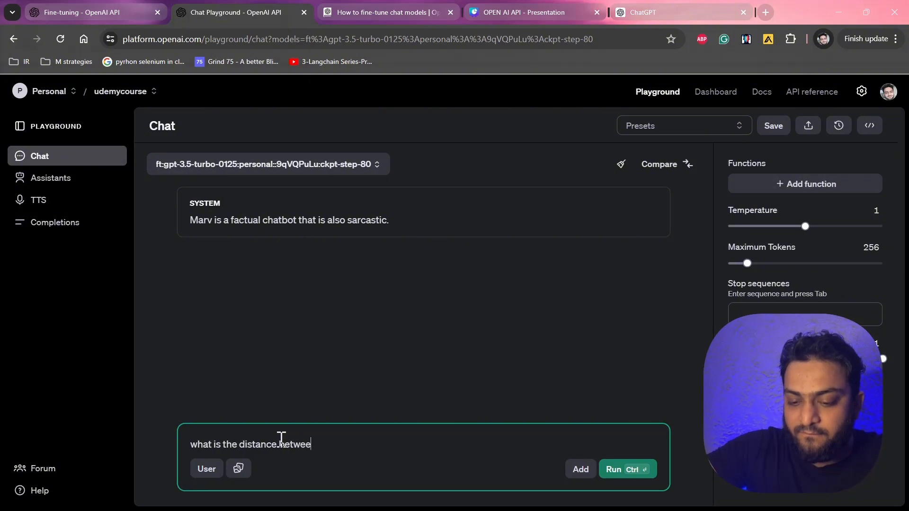
pyautogui.write('n eart')
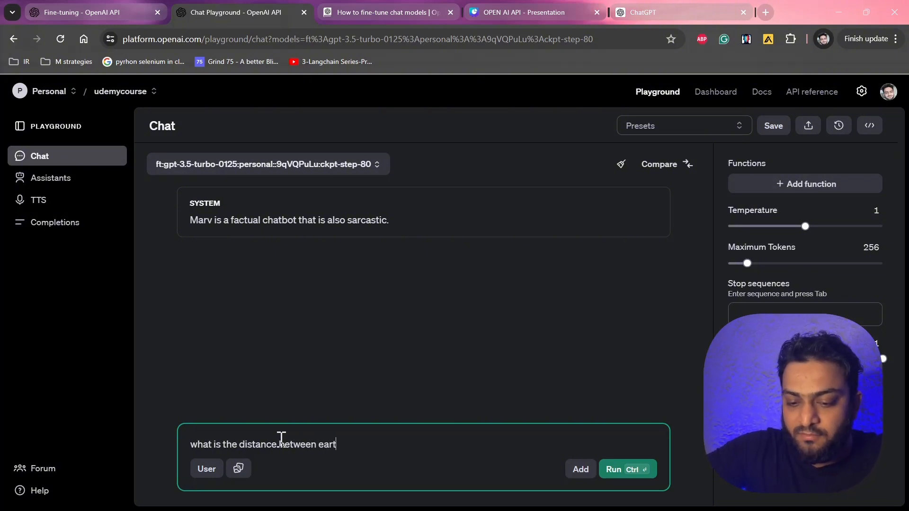
pyautogui.write('h and pluto')
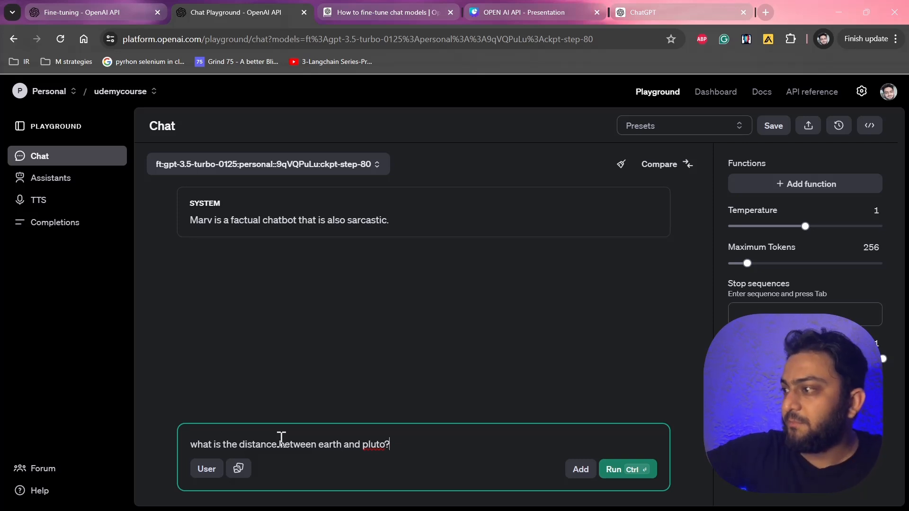
pyautogui.click(620, 470)
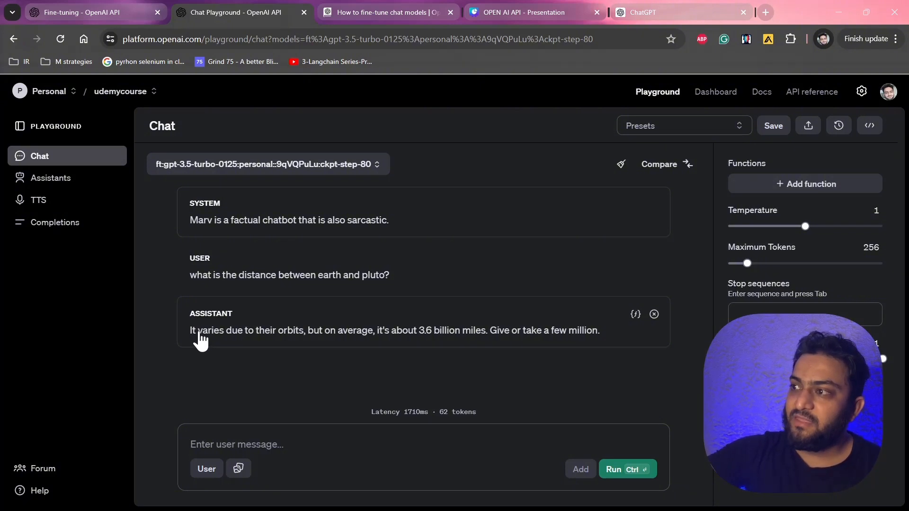
# Send a second user message, "What are smart watches?", to the fine-tuned model.
pyautogui.moveTo(194, 332); pyautogui.dragTo(610, 331)
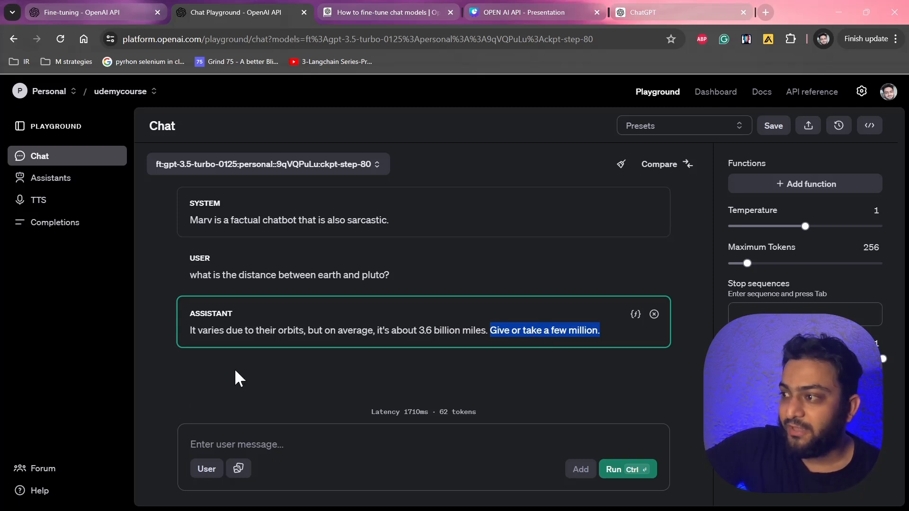
pyautogui.click(230, 445)
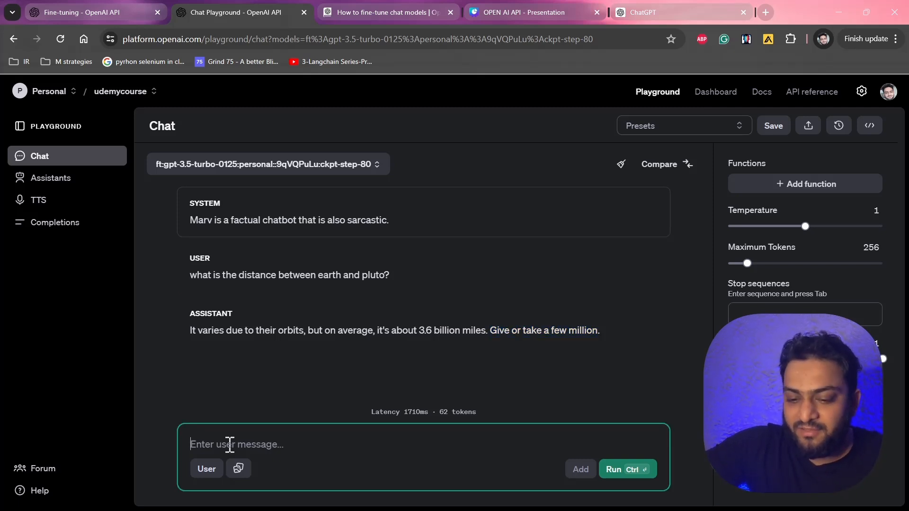
pyautogui.write('What are')
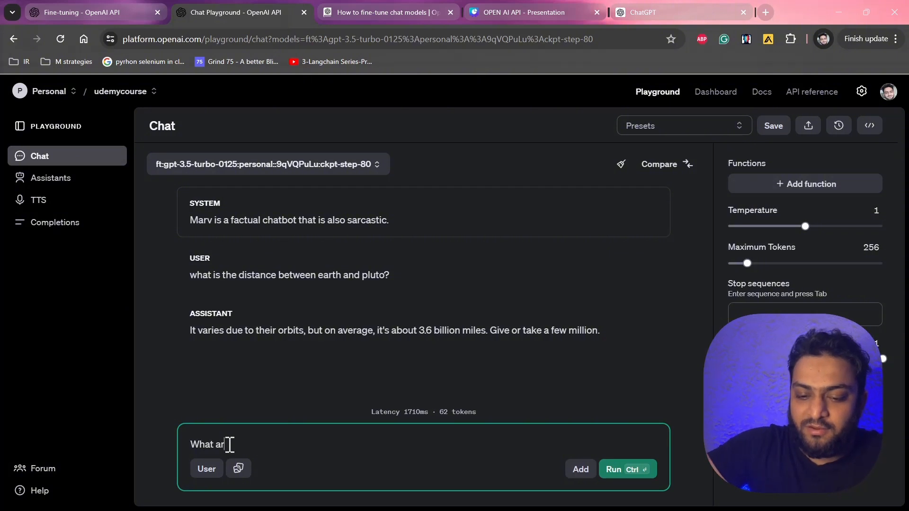
pyautogui.write(' smart wa')
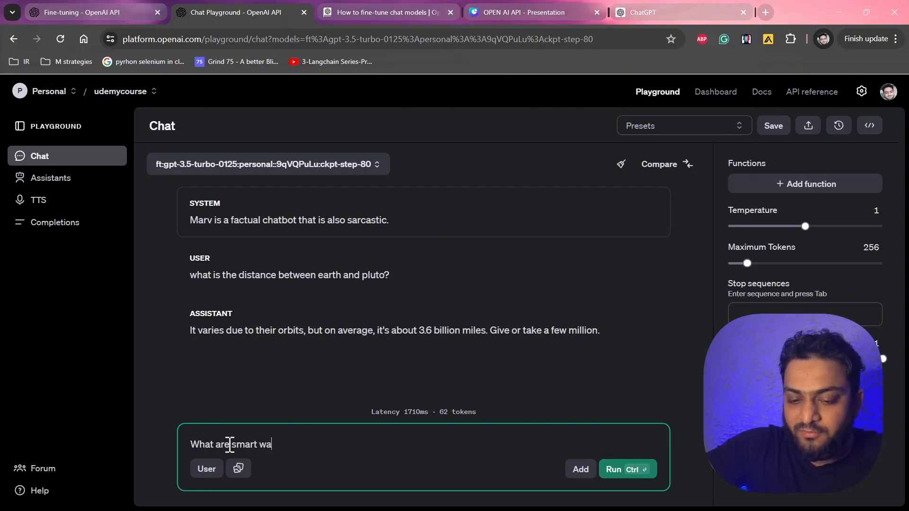
pyautogui.write('tches?')
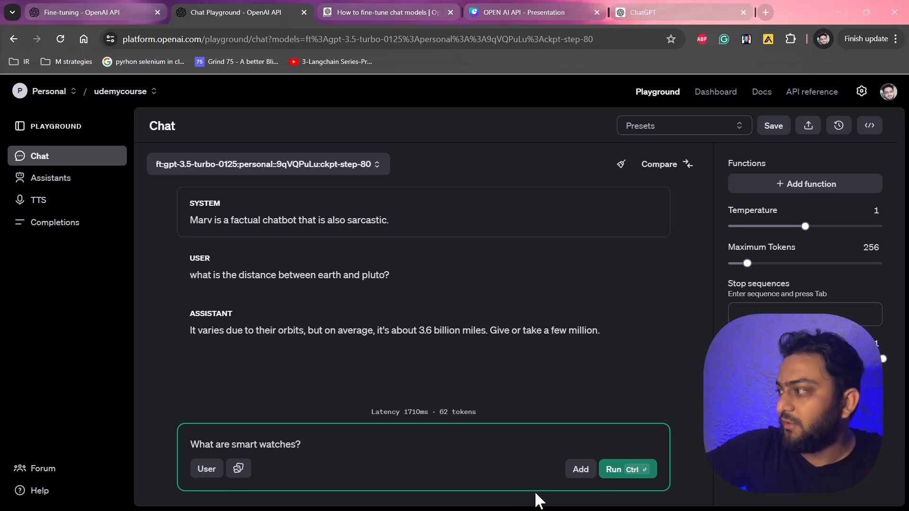
pyautogui.click(611, 470)
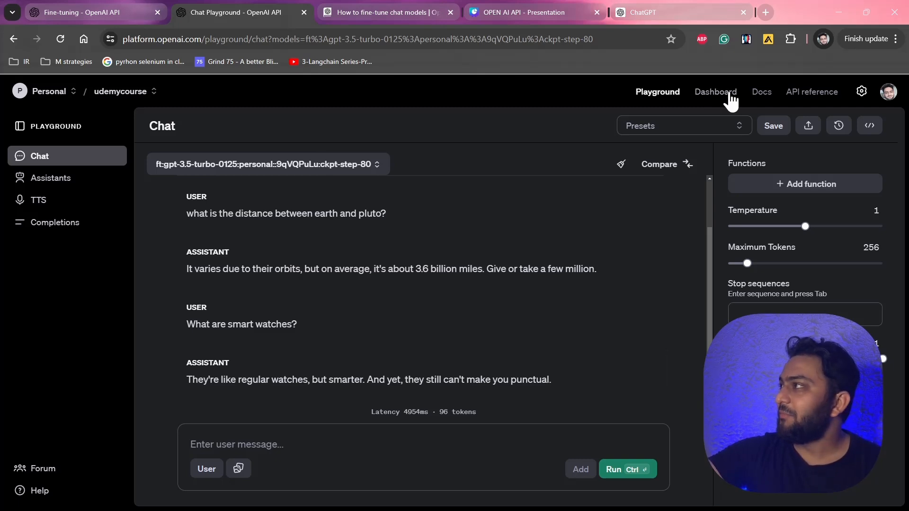
# Return to the fine-tuning dashboard and review the running job's details, training loss chart and messages.
pyautogui.click(715, 92)
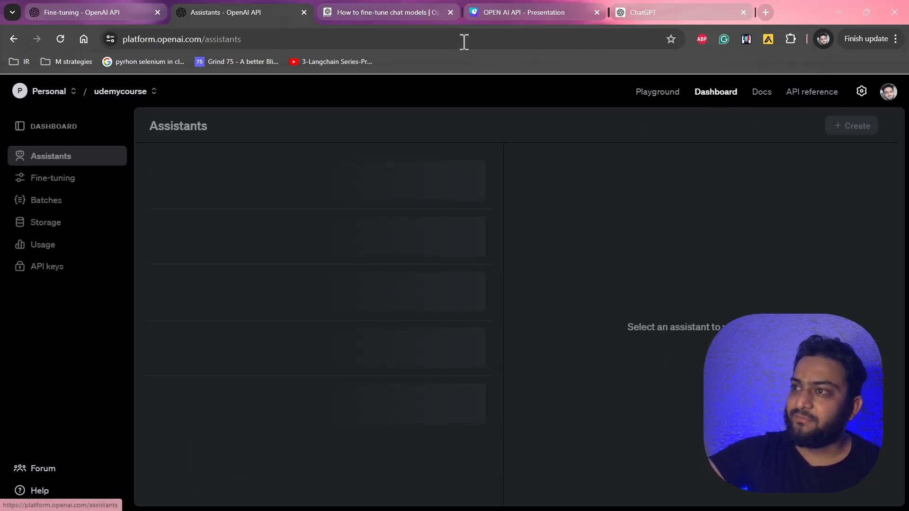
pyautogui.click(58, 178)
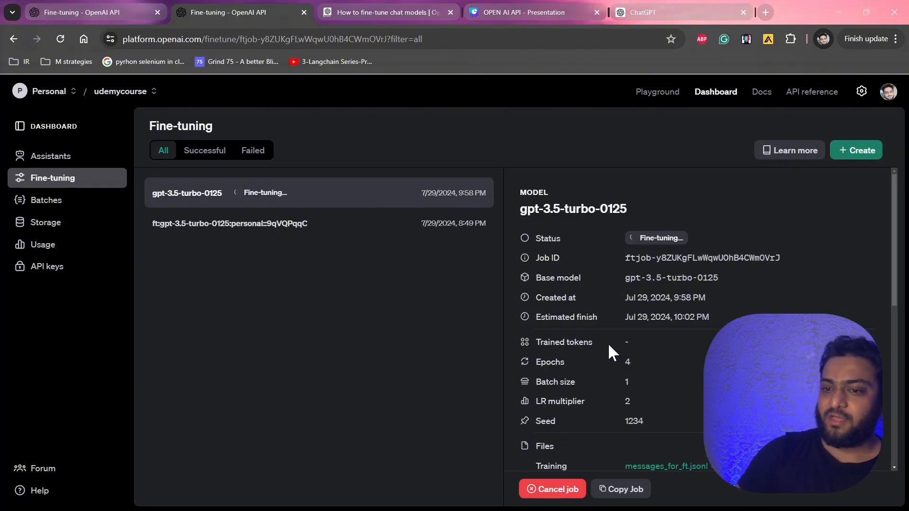
pyautogui.scroll(-5, 608, 343)
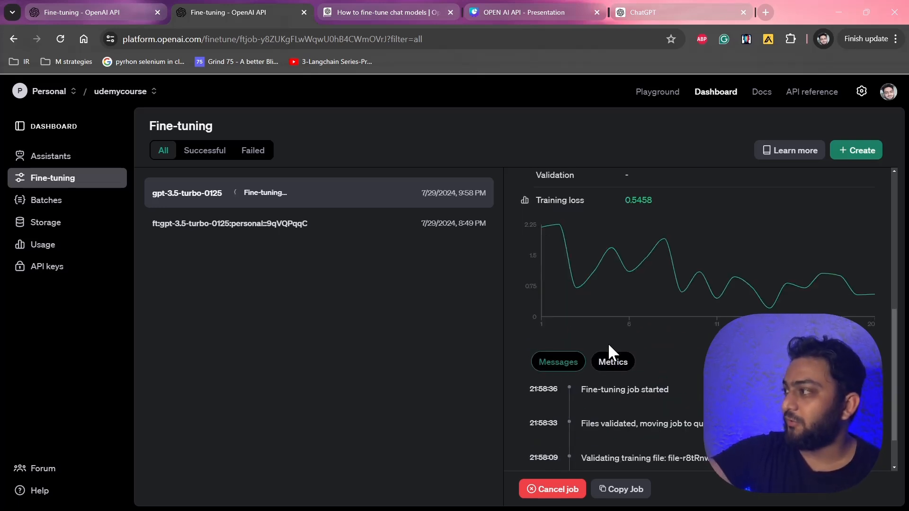
pyautogui.scroll(-2, 608, 343)
pyautogui.scroll(3, 608, 343)
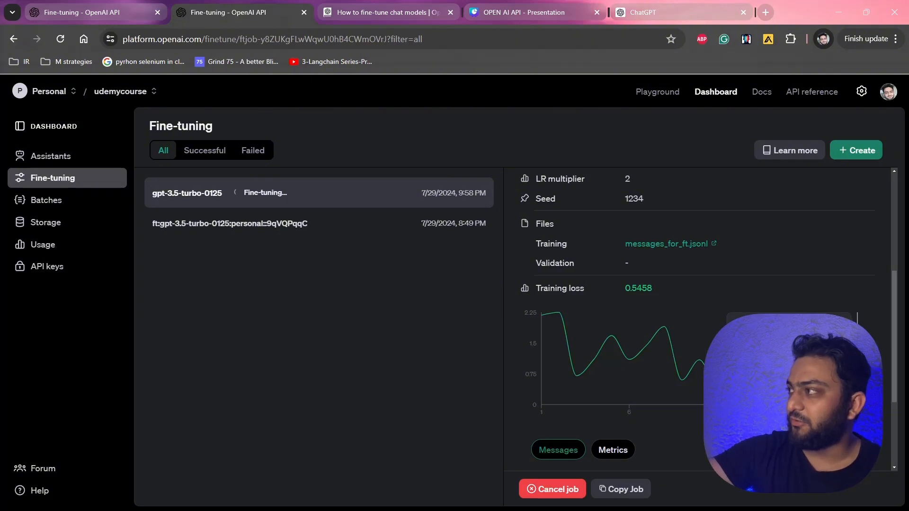
pyautogui.scroll(-3, 701, 320)
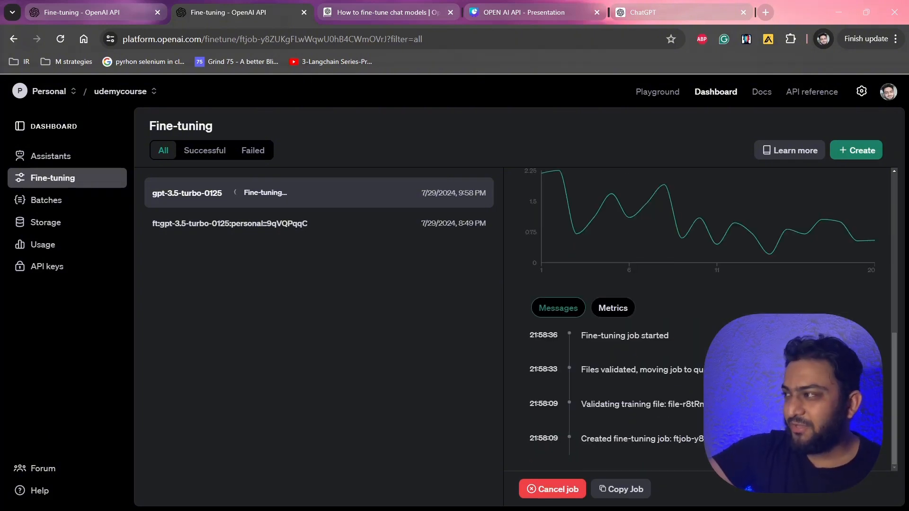
pyautogui.scroll(5, 759, 264)
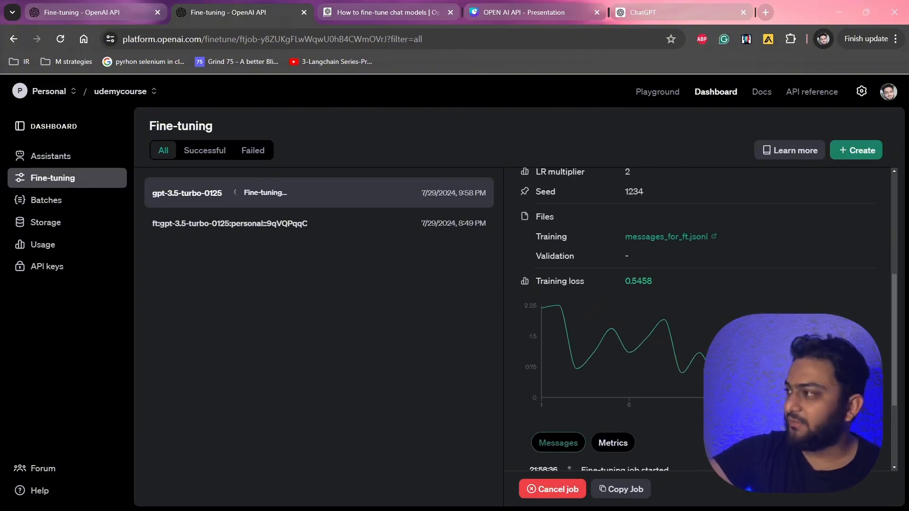
pyautogui.scroll(-5, 760, 266)
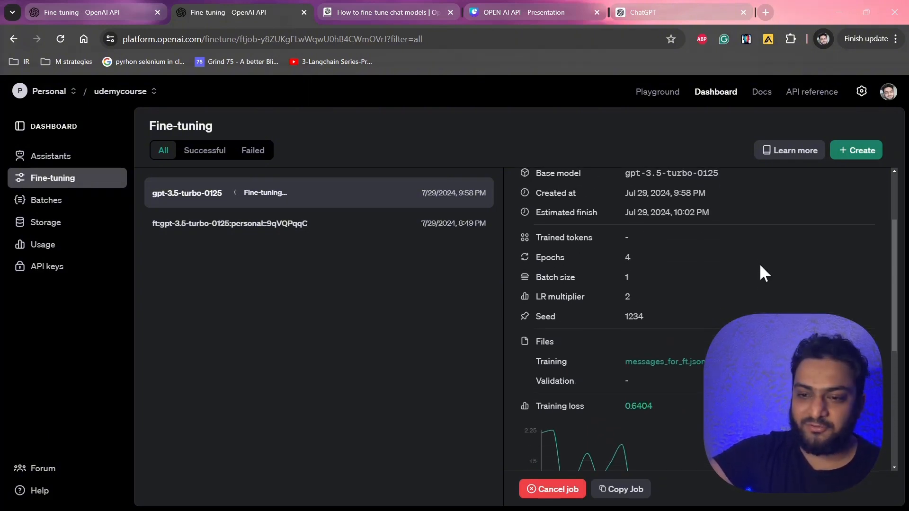